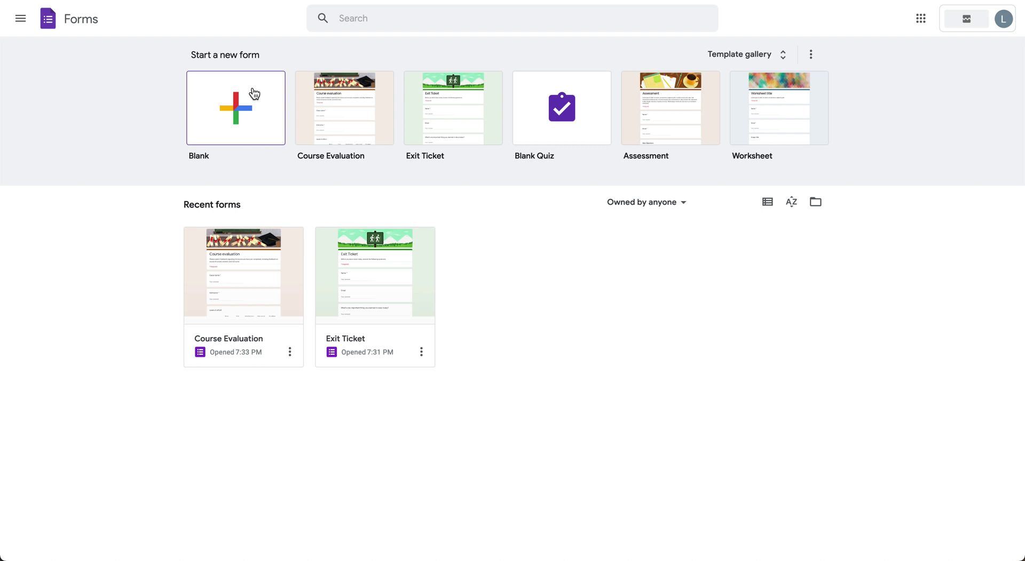
- Create a blank form and title it "Mental Health at FIU"
left_click(218, 111)
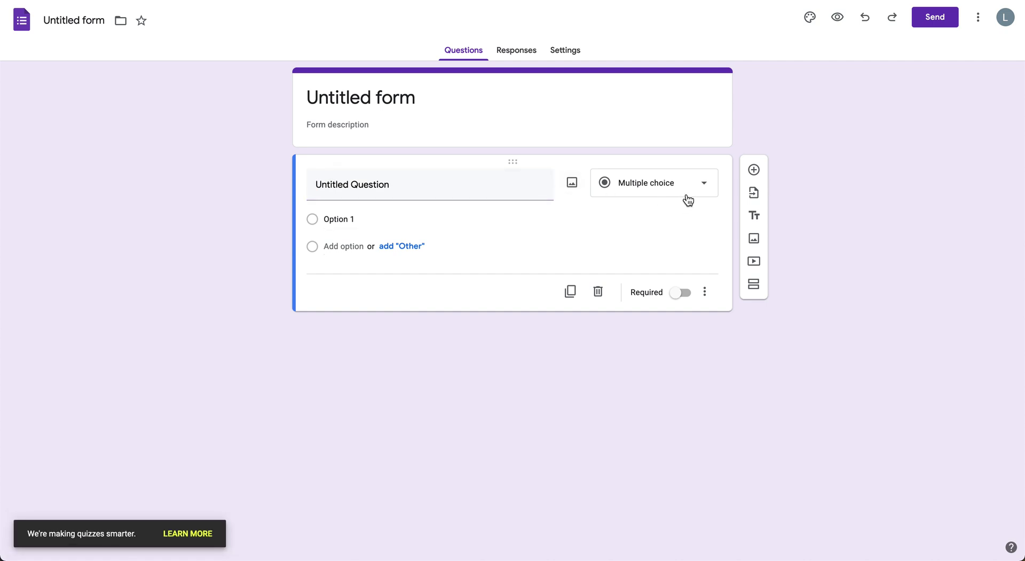
left_click(704, 187)
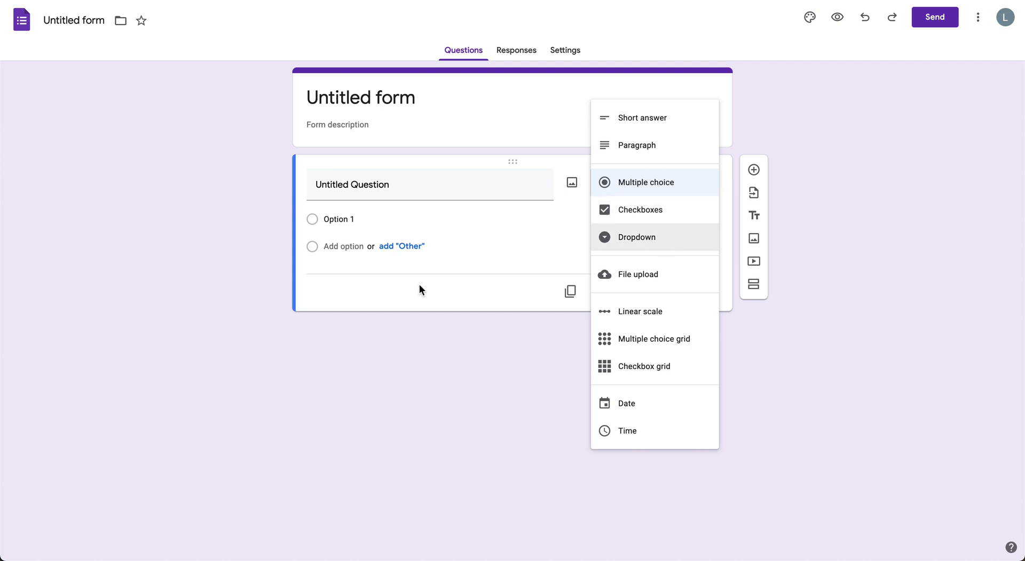
left_click(367, 103)
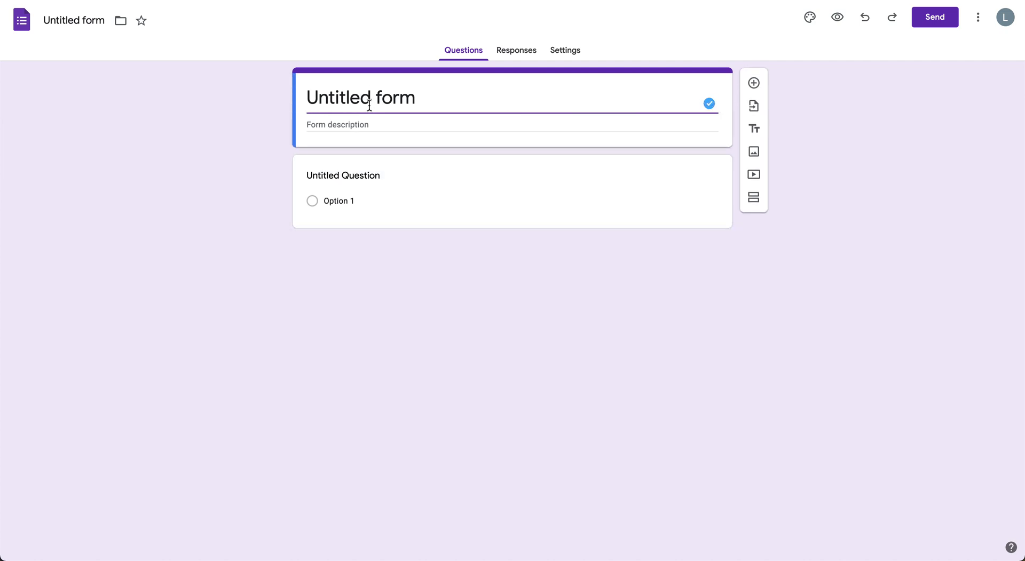
triple_click(368, 103)
key("BackSpace")
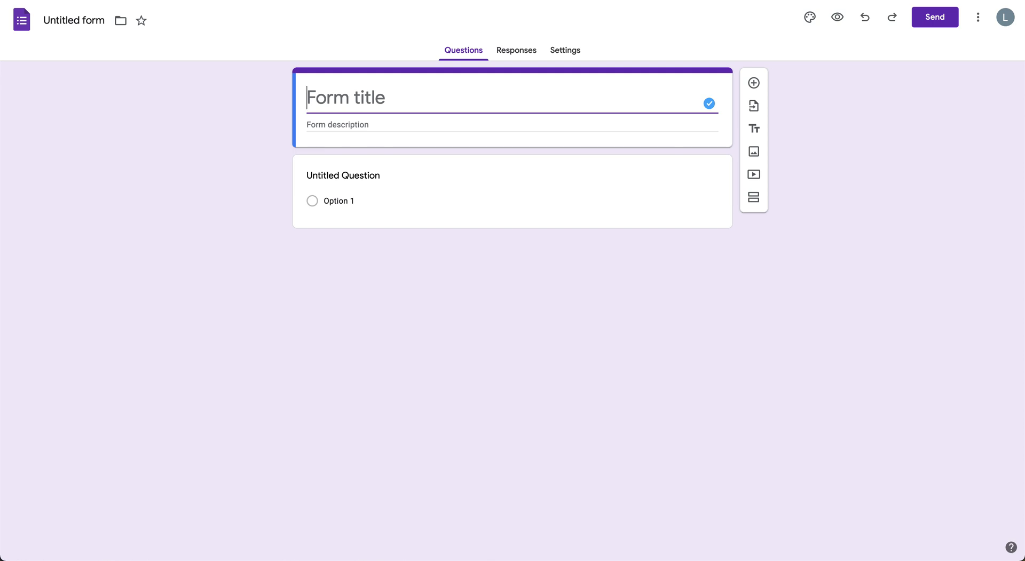
type("Men")
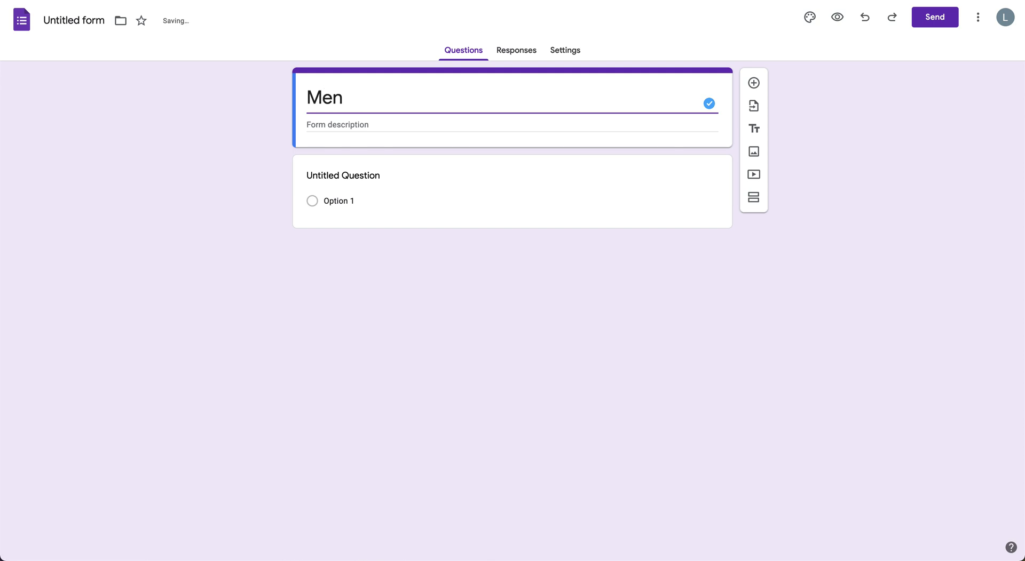
type("tal Health at FIU")
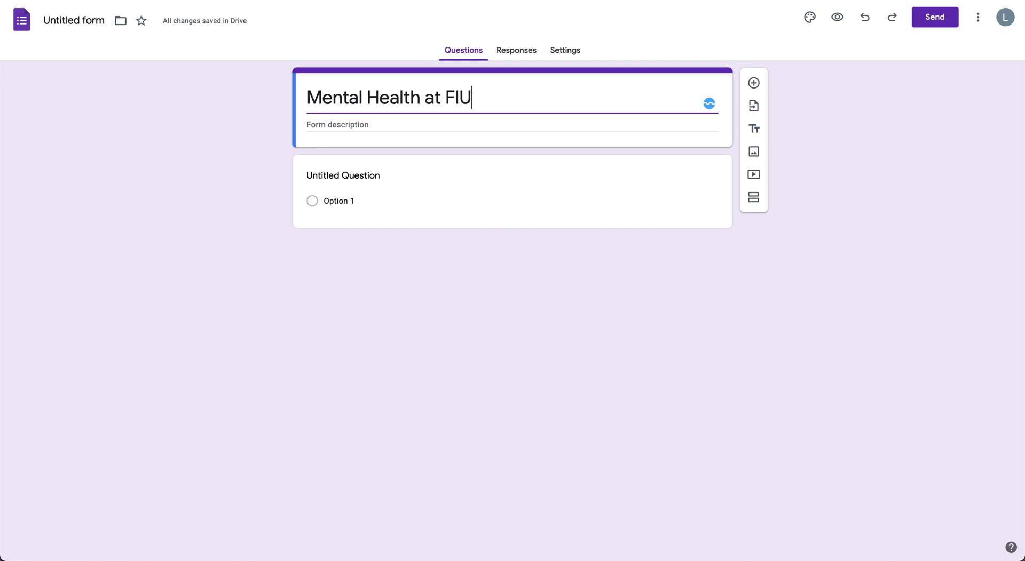
- Enter the form description "Responses to this form will be kept private."
left_click(322, 123)
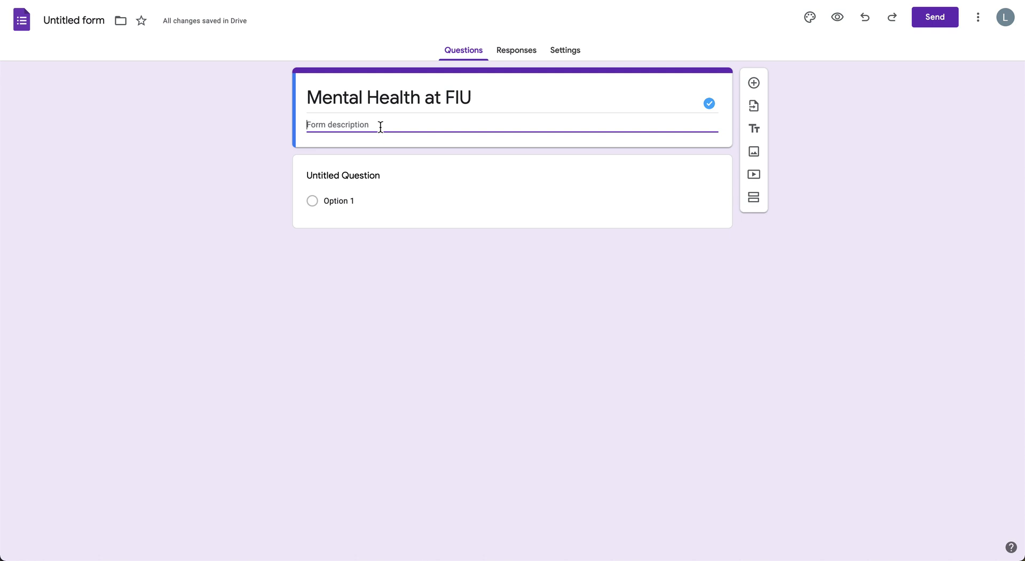
type("Re")
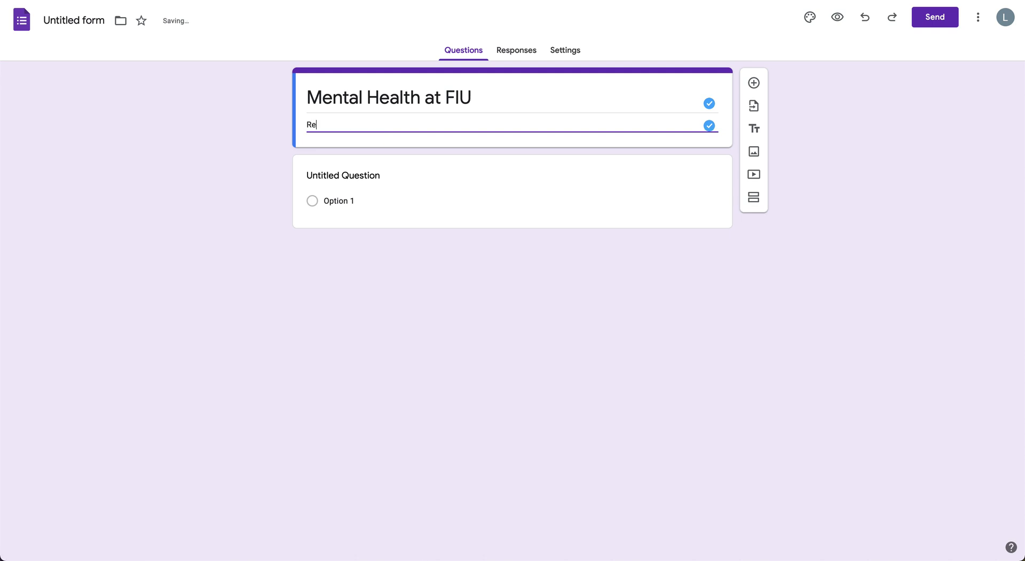
type("sponses to th")
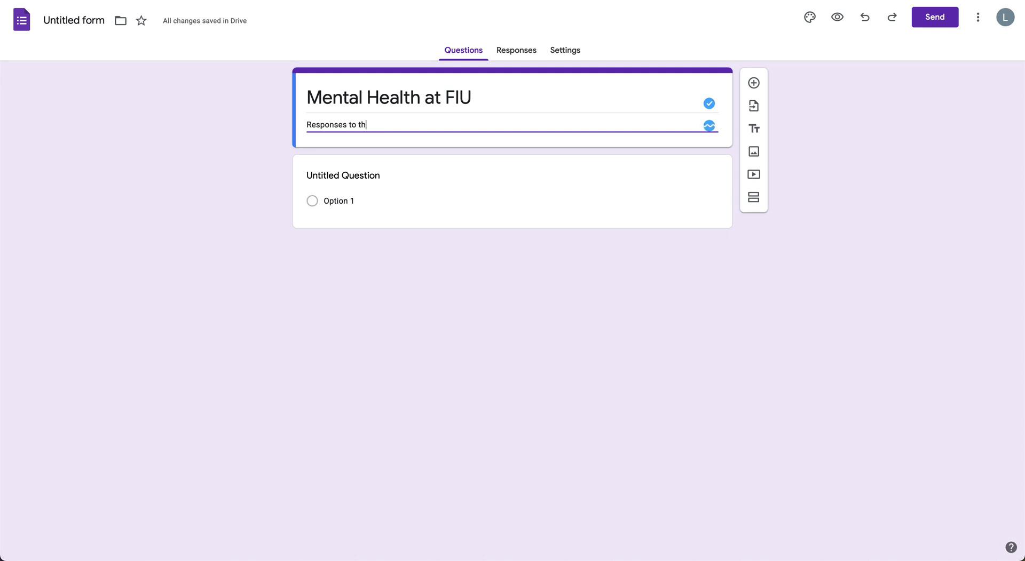
type("is worm will be form")
key("BackSpace")
key("BackSpace")
key("BackSpace")
key("BackSpace")
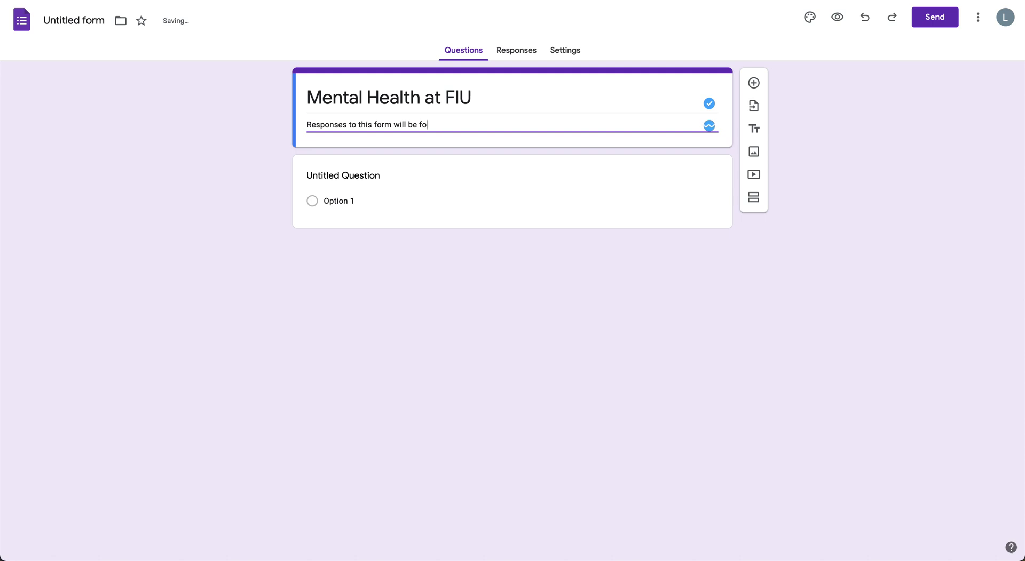
type("kept private.")
- Make the first question a Paragraph question reading "What have your experiences been like as a student at FIU with mental health?"
left_click(347, 182)
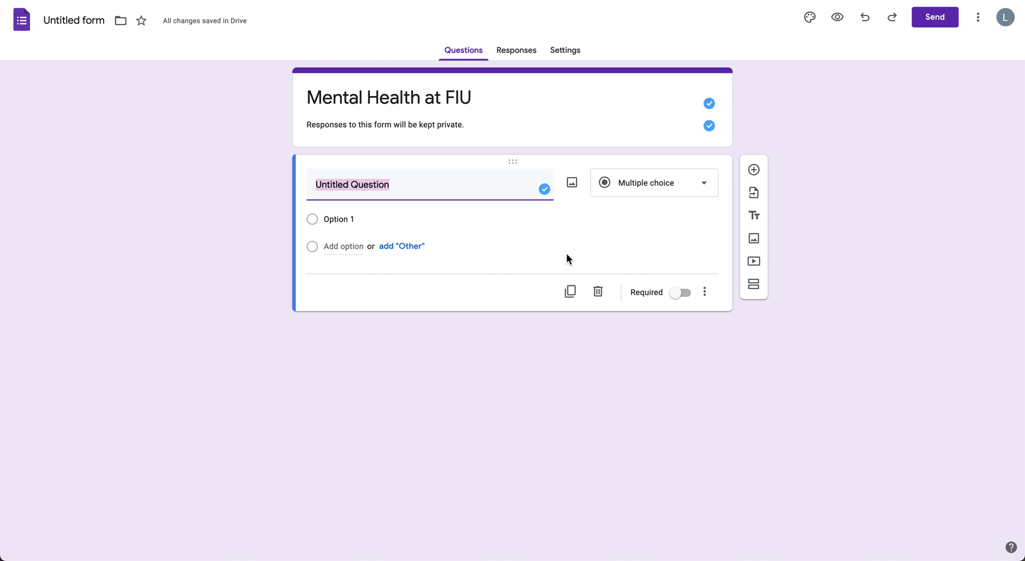
left_click(642, 194)
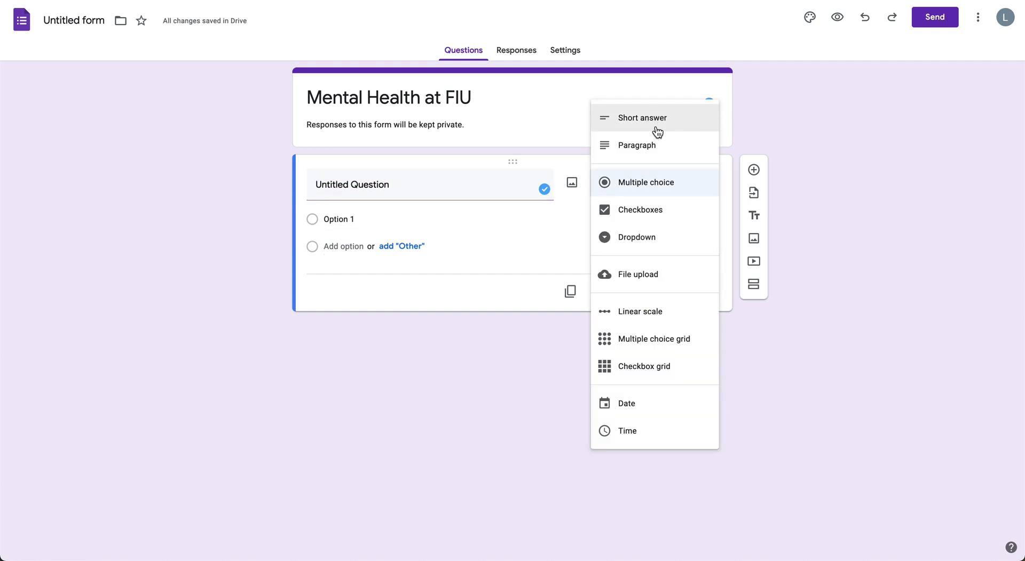
left_click(670, 155)
left_click(425, 194)
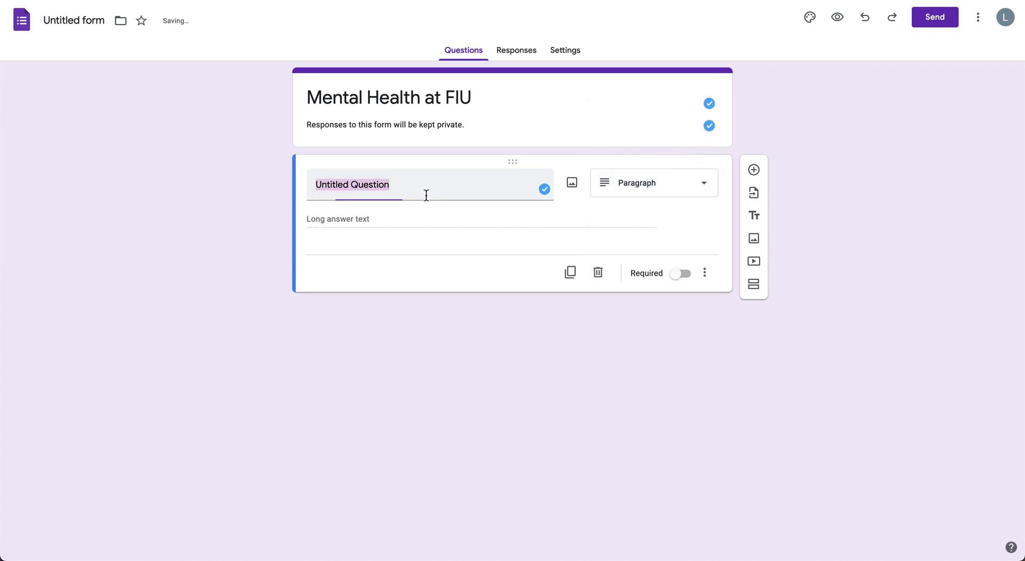
key("BackSpace")
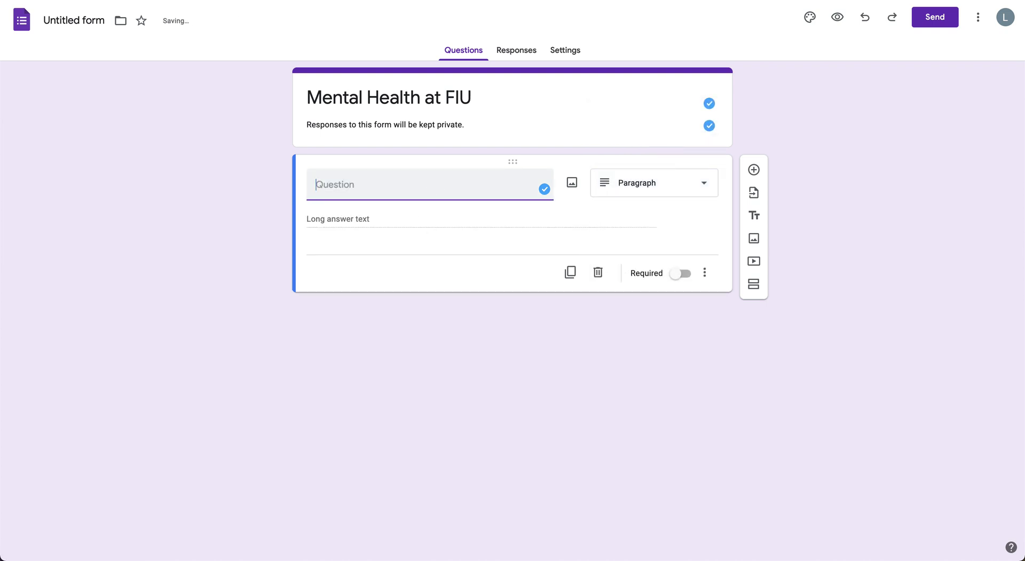
type("What hav")
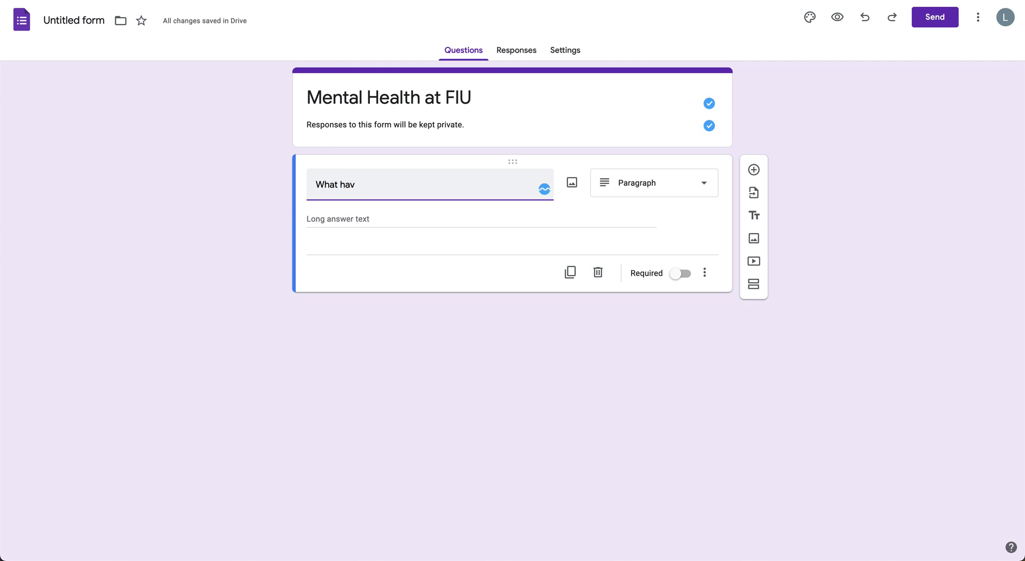
type("e your experiences been li")
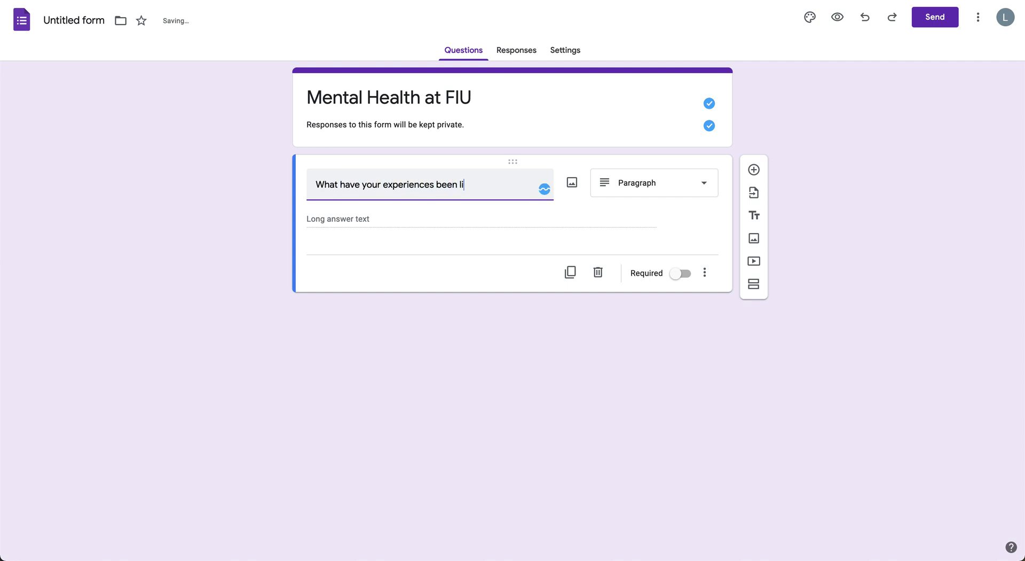
type("ke as a student at FIU with mental health?")
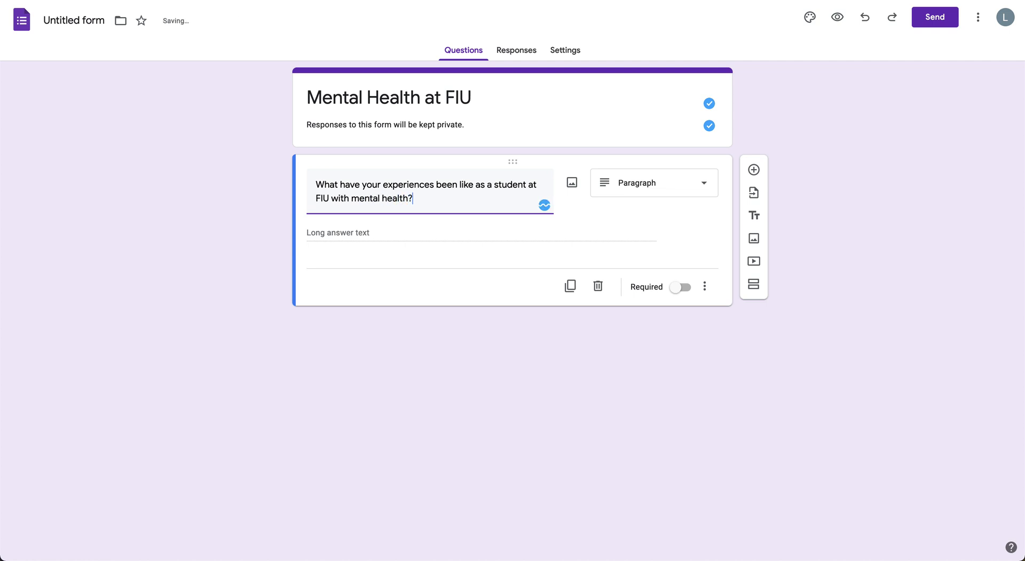
left_click(355, 233)
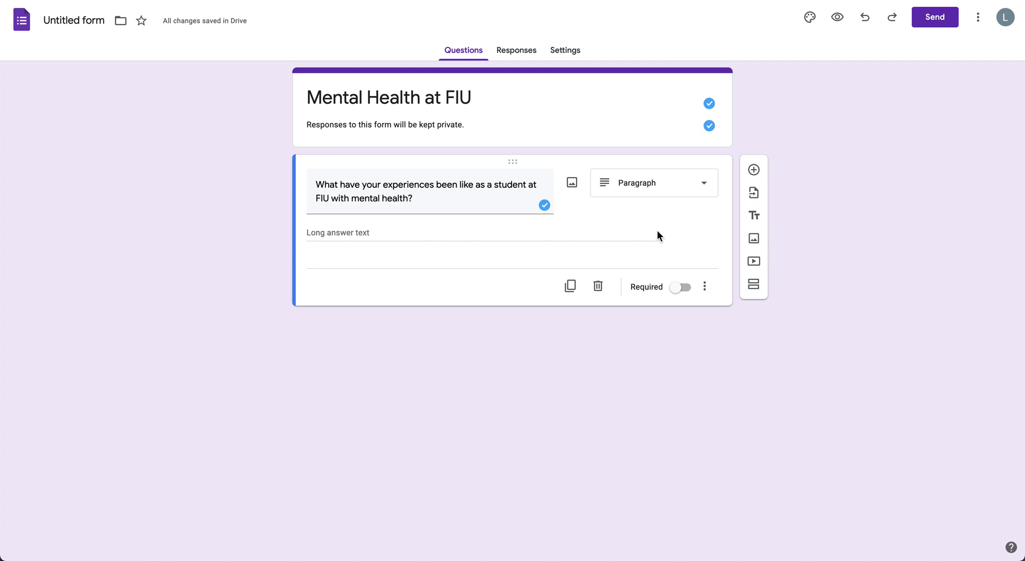
- Add a Linear scale question, "Rate your experience on a scale of 1 to 10.", with the scale running from 1 to 10
left_click(753, 170)
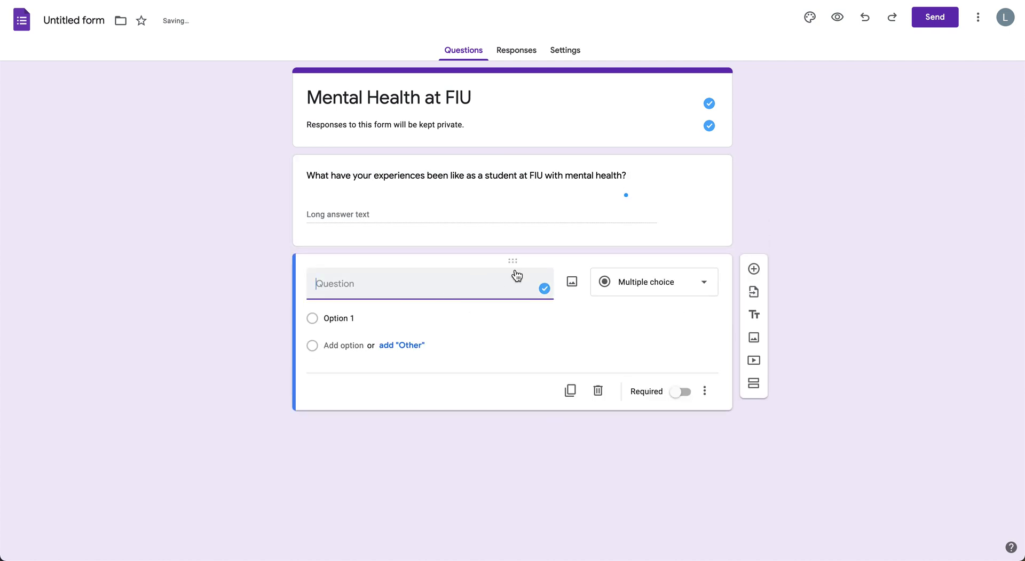
left_click(698, 279)
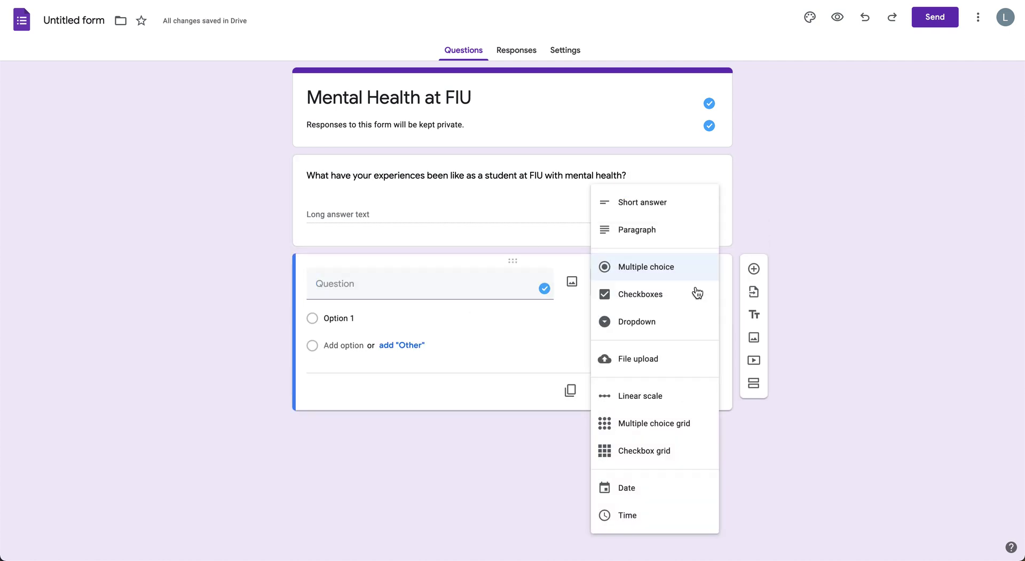
left_click(673, 398)
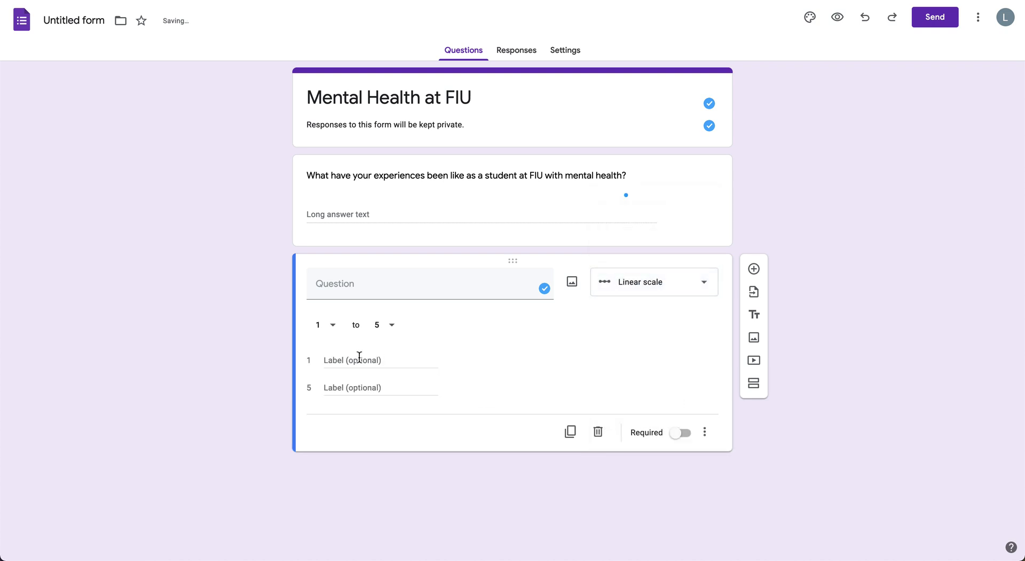
left_click(410, 283)
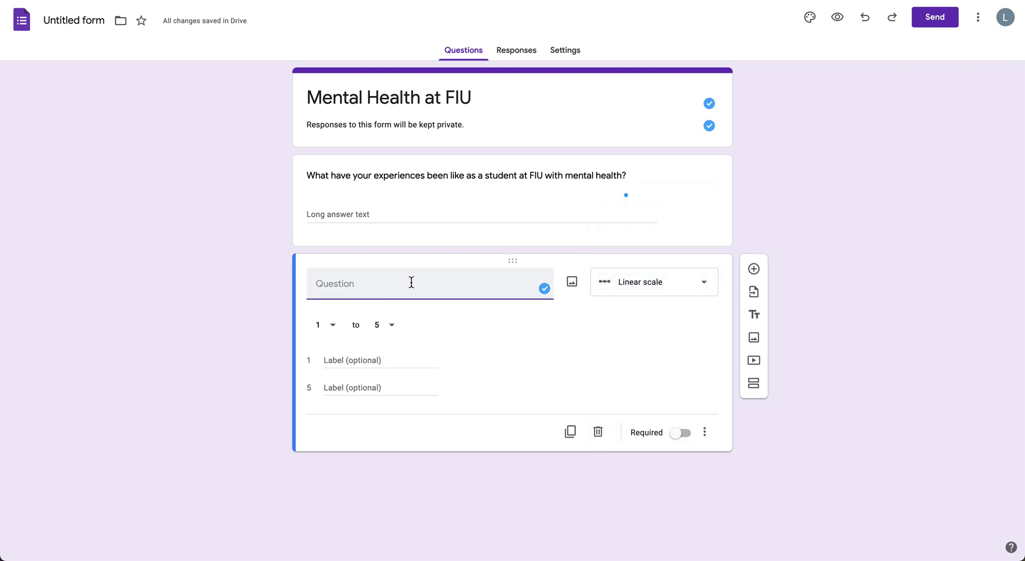
type("Rate your experience on a scale")
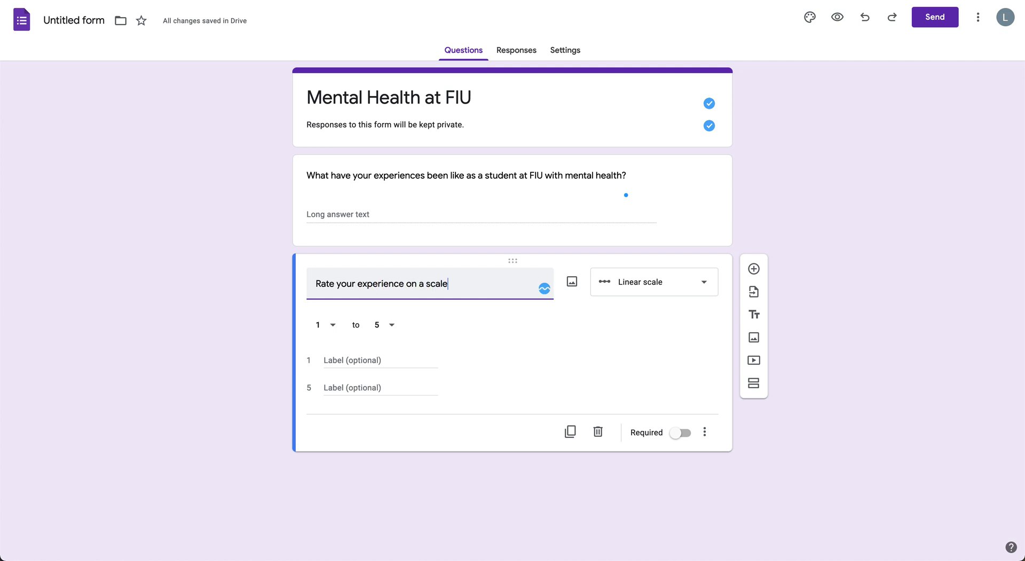
type(" of 1 to 10.")
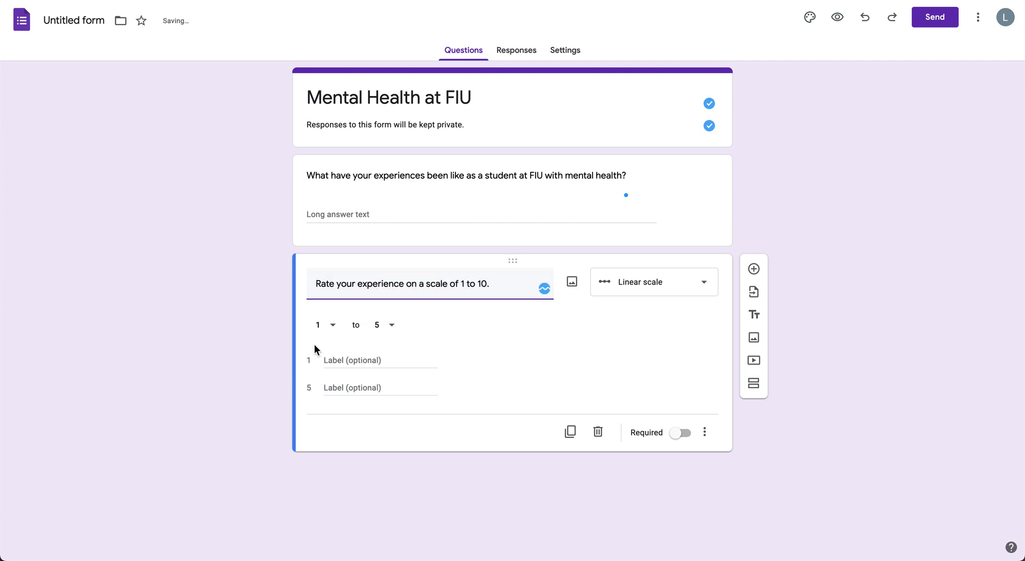
left_click(391, 327)
left_click(390, 470)
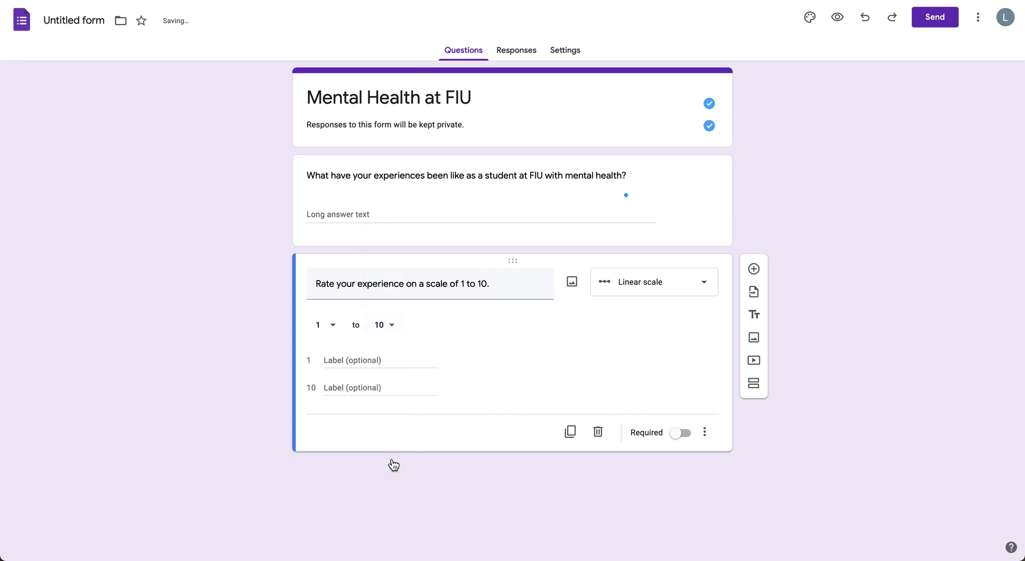
- Label the low end of the rating scale "Poor" and the high end "Excellent"
left_click(381, 356)
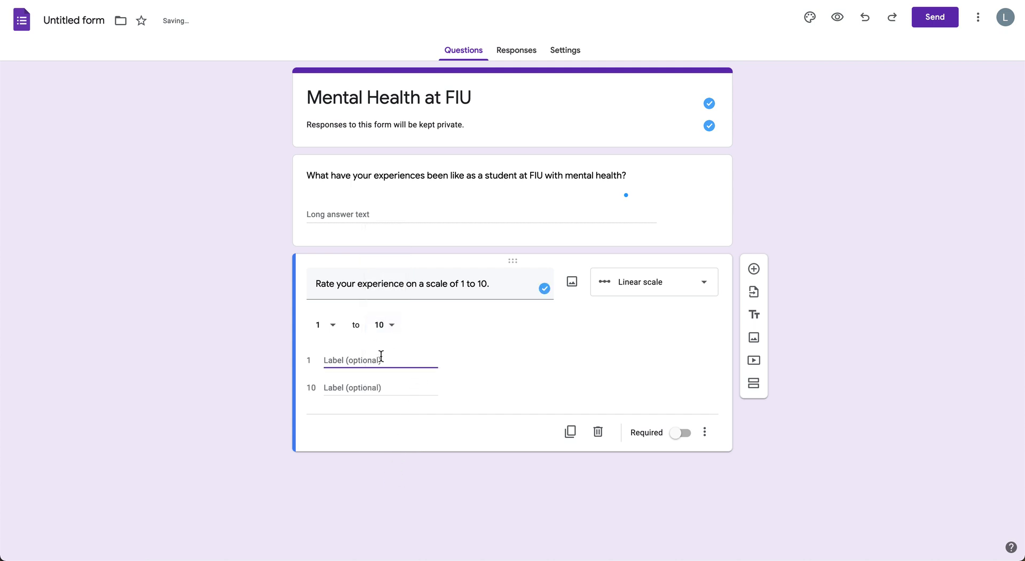
type("Poor")
left_click(382, 388)
type("Excellent")
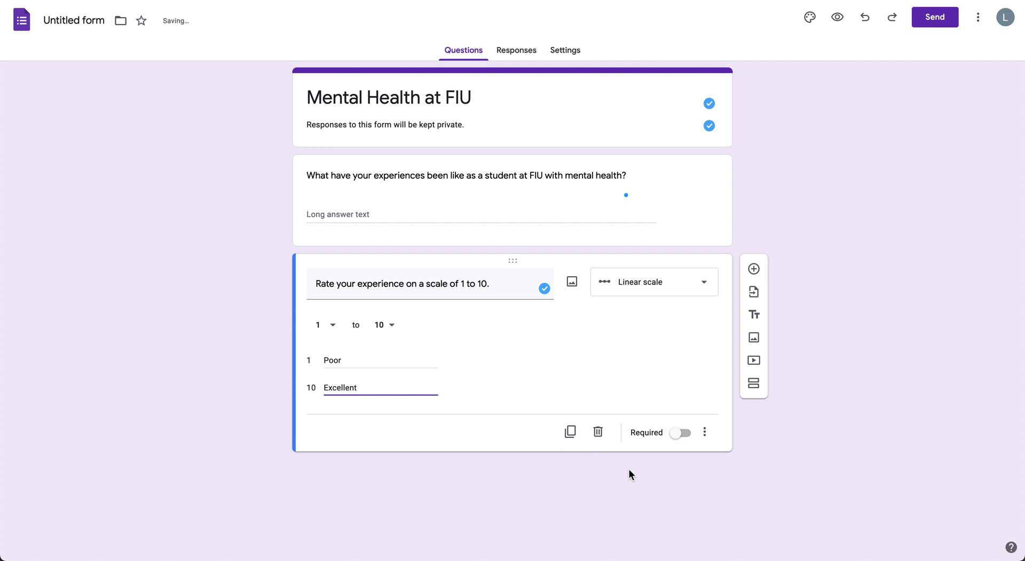
- Make the rating question required and add another blank question below it
left_click(682, 433)
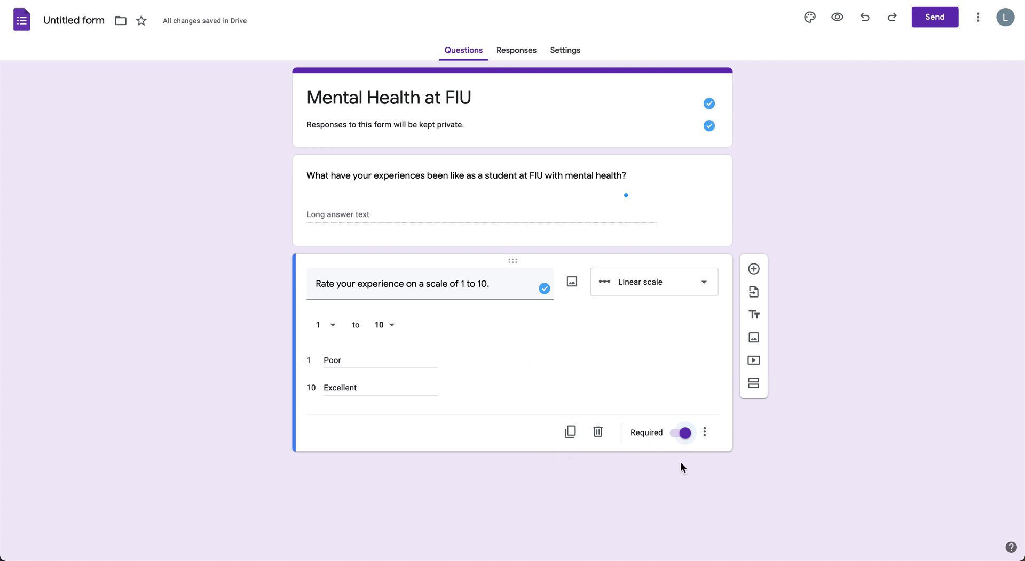
left_click(753, 269)
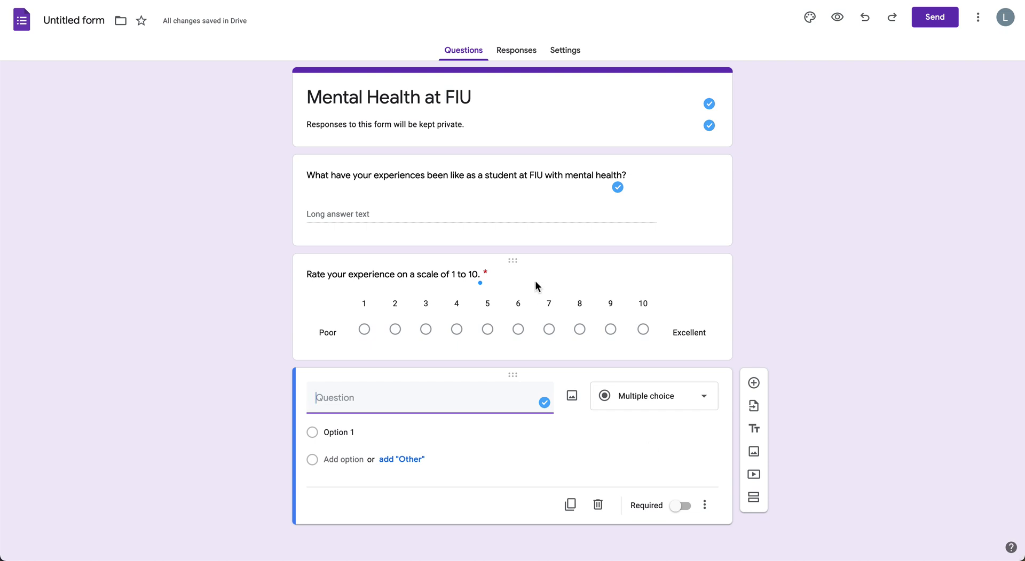
- Create a new spreadsheet named "Mental Health Survey (Responses)" as the destination for the form's responses
left_click(528, 49)
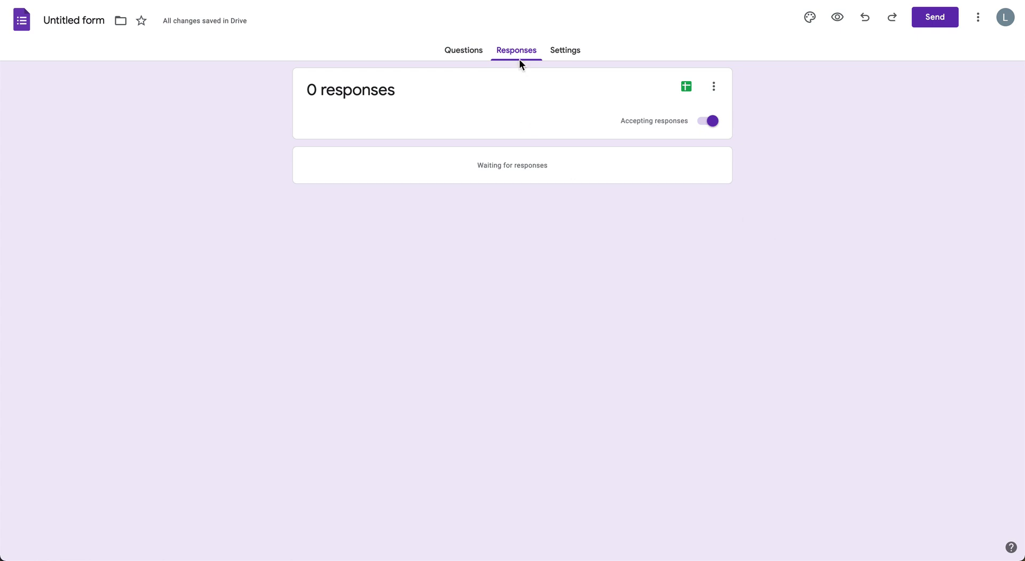
left_click(687, 91)
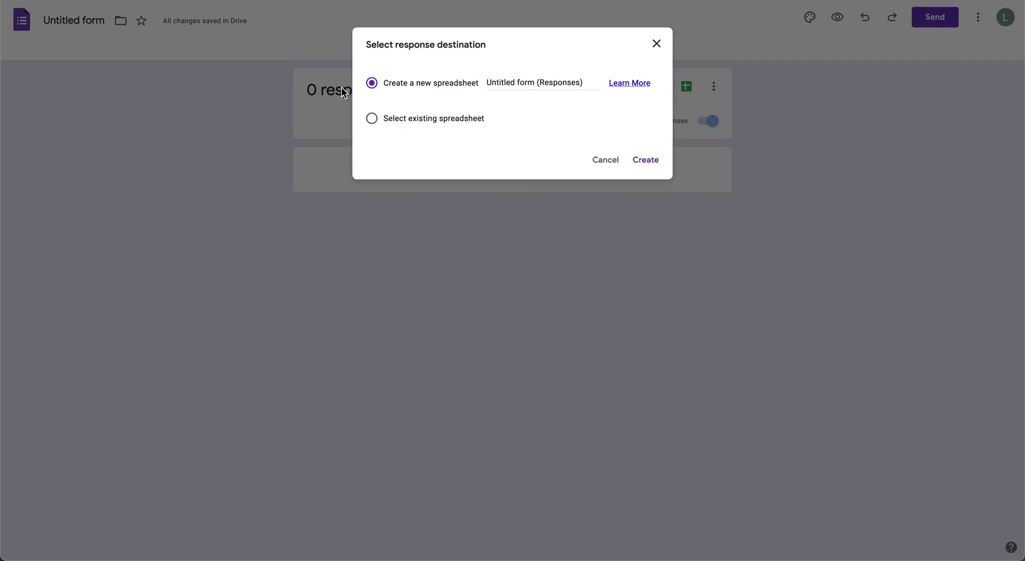
left_click(521, 82)
triple_click(536, 83)
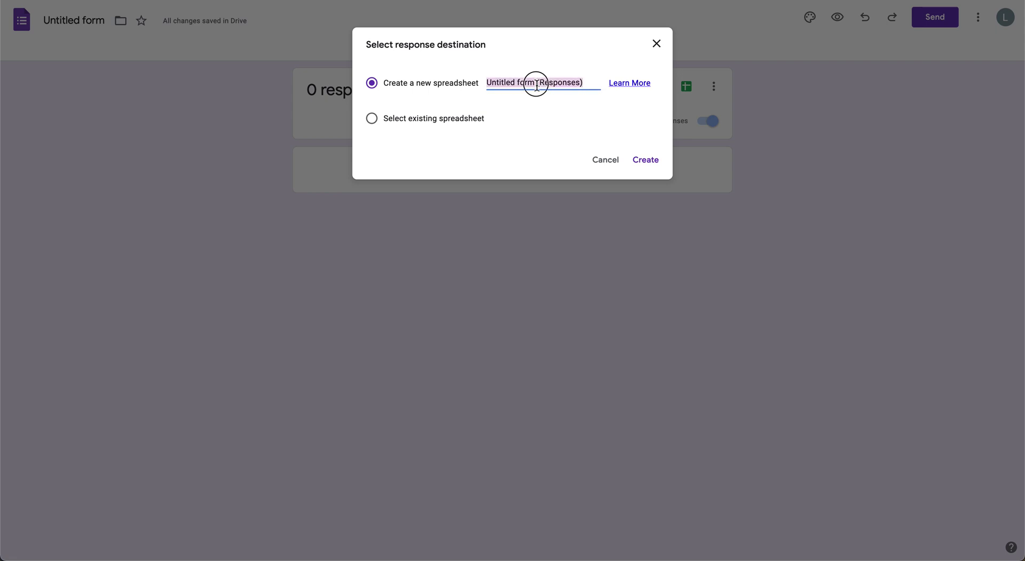
left_click(536, 83)
left_click_drag(536, 83, 448, 83)
key("BackSpace")
type("Mental Health Survey")
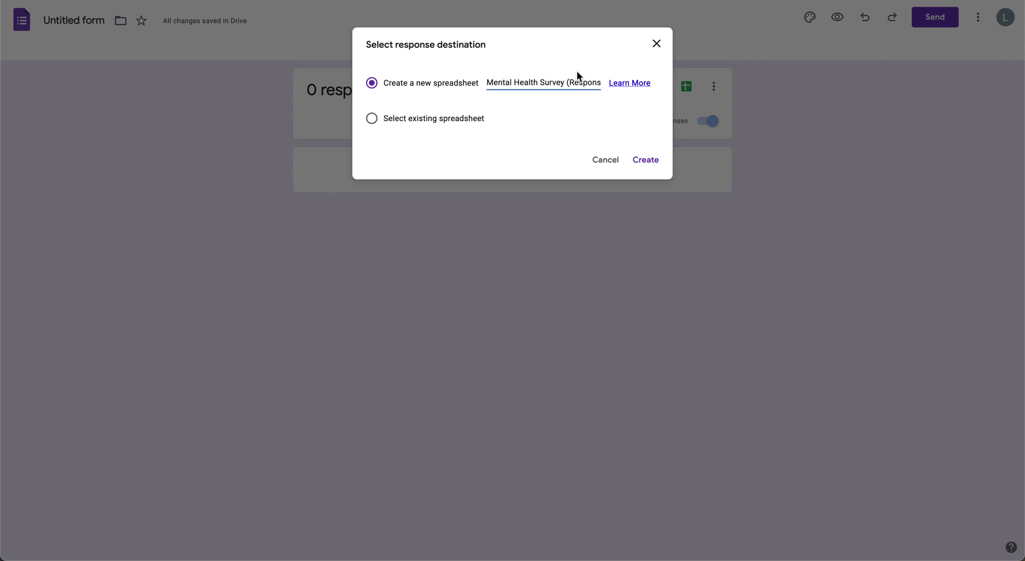
left_click(607, 86)
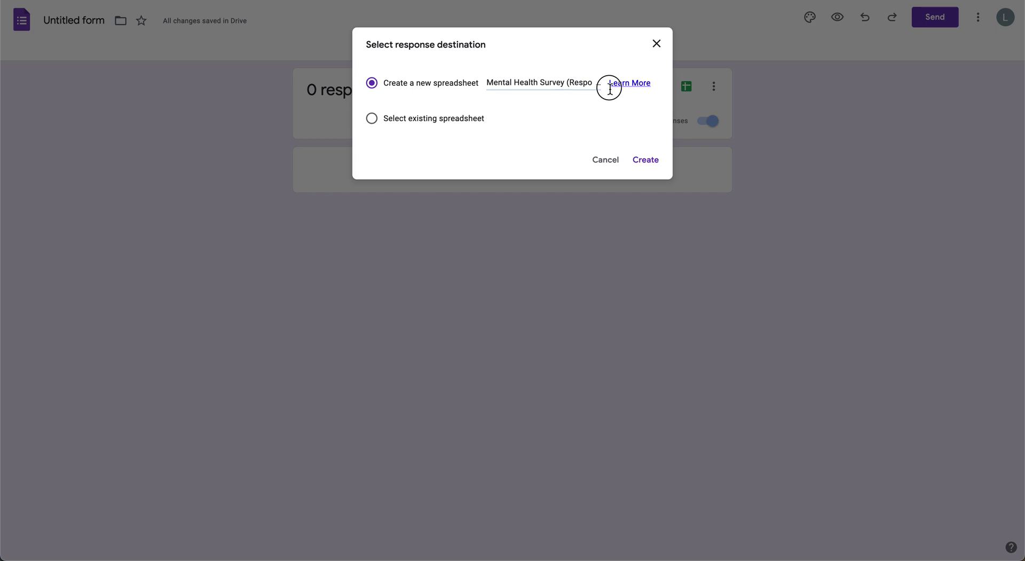
left_click(652, 160)
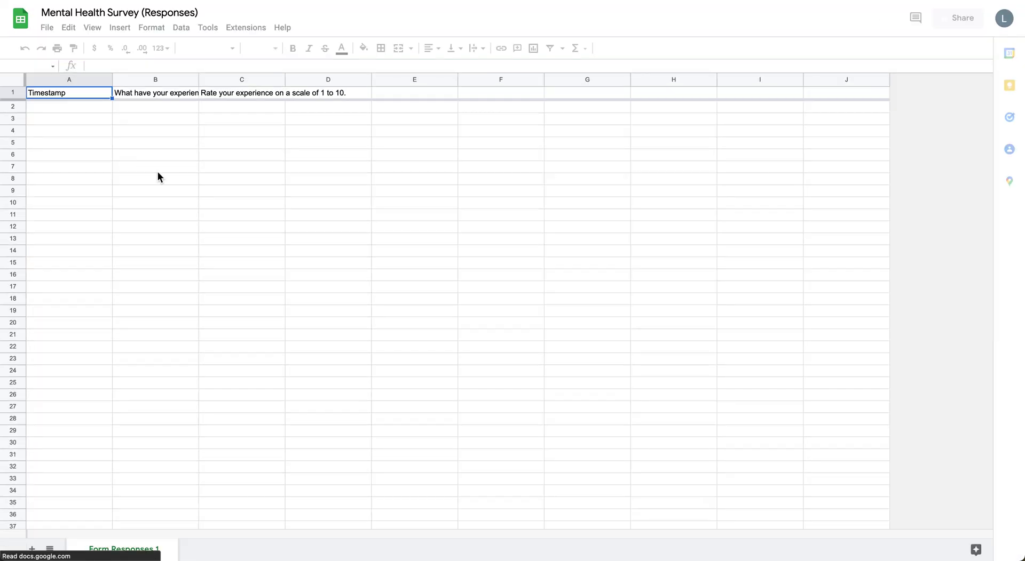
- Look over the timestamp and question columns in the linked response spreadsheet
left_click(143, 107)
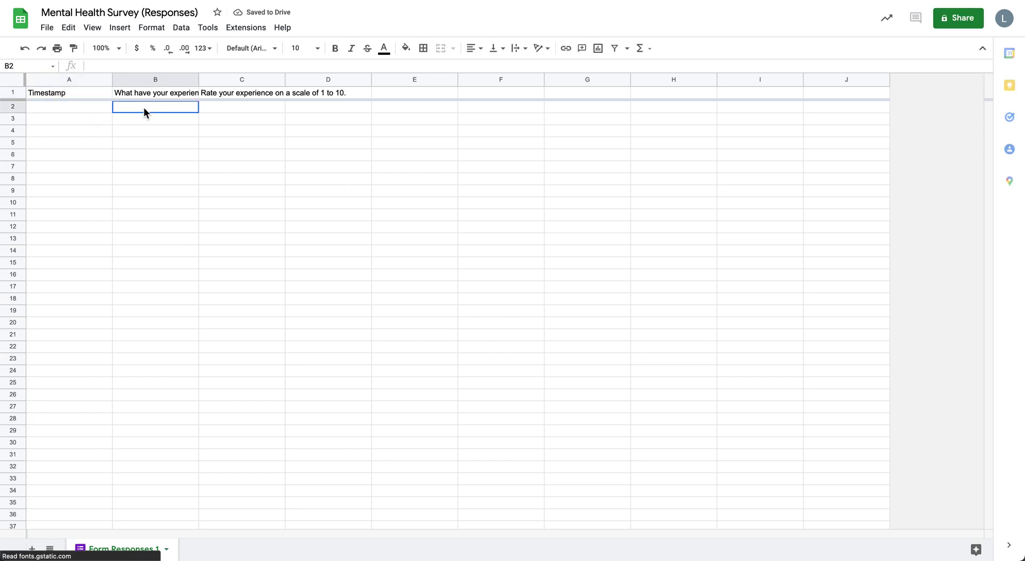
left_click(92, 120)
left_click(189, 130)
left_click(244, 130)
left_click(246, 117)
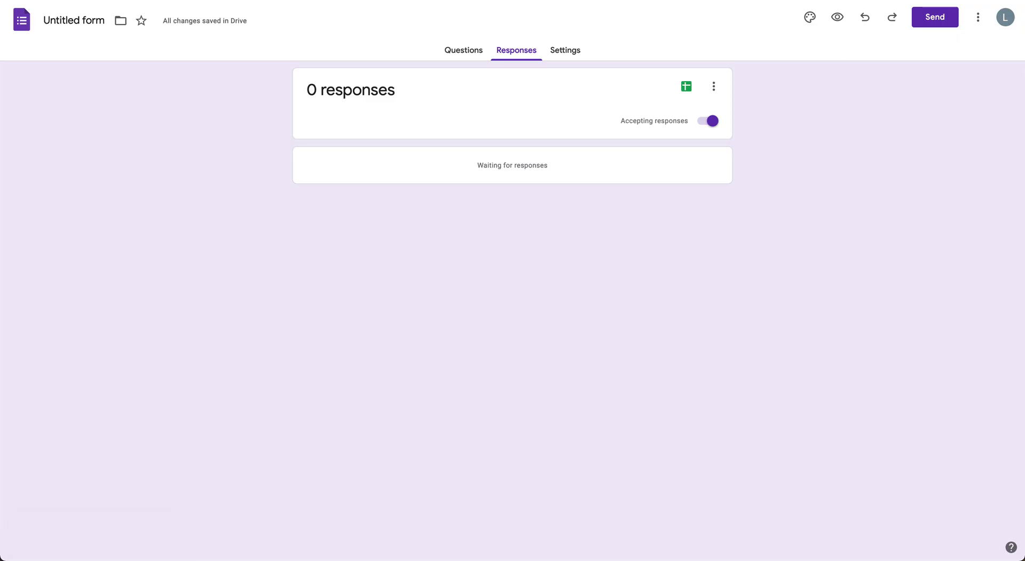
- Return to the form's questions and rename the untitled form file as "Mental Health at FIU"
left_click(470, 52)
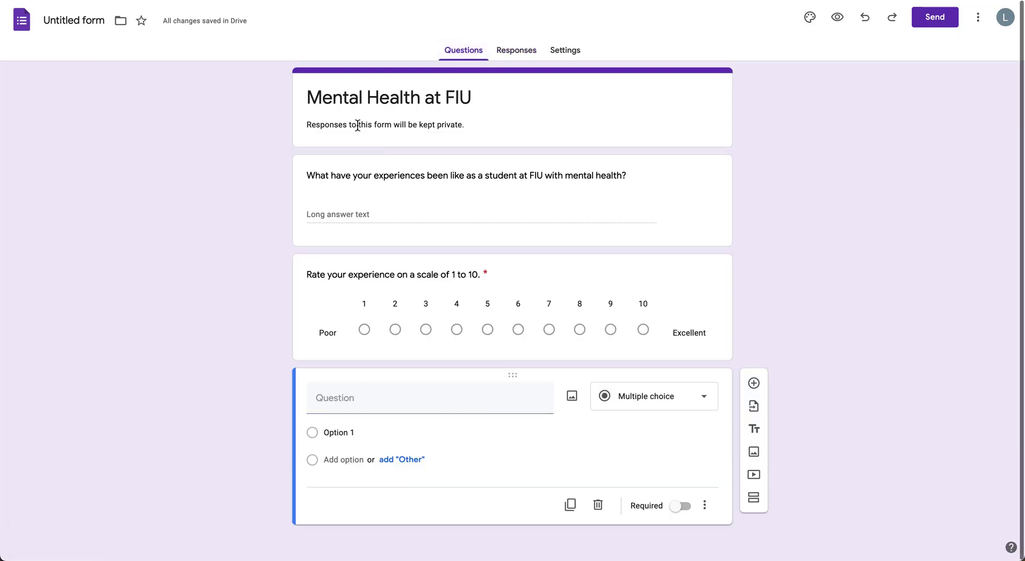
left_click(68, 21)
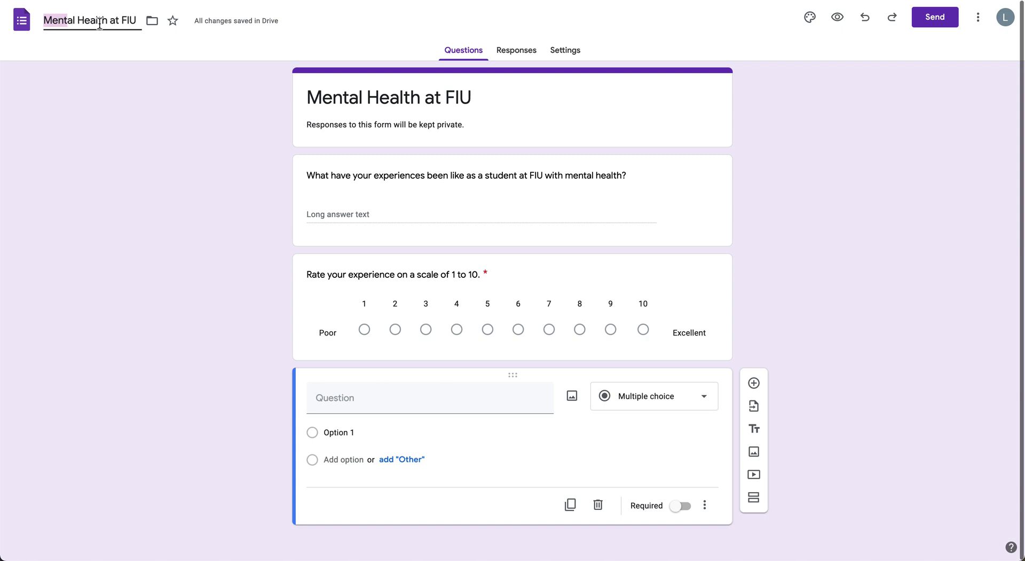
left_click(47, 22)
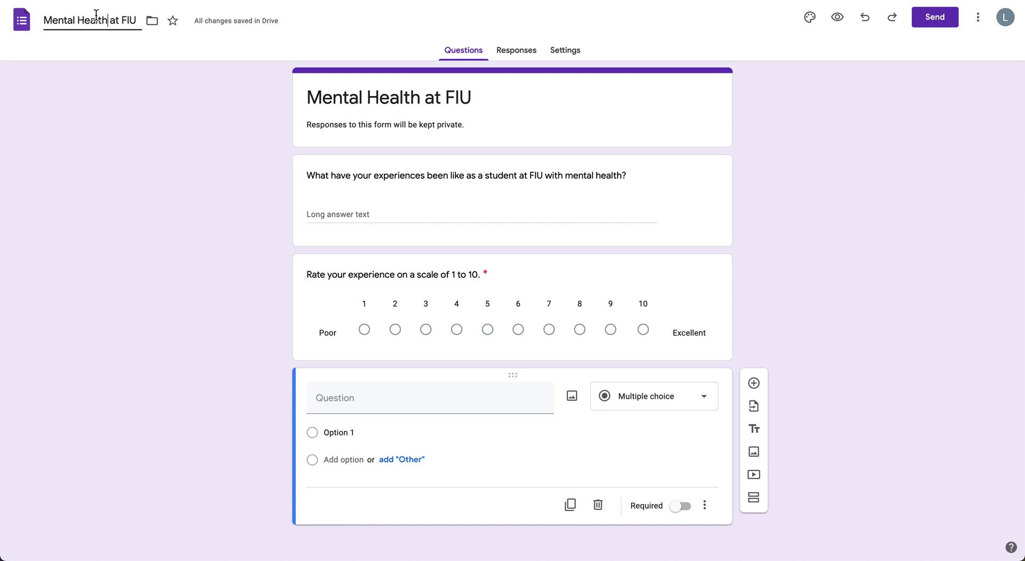
left_click(185, 99)
- Copy a shortened shareable link to the form from the send options and close them
left_click(516, 52)
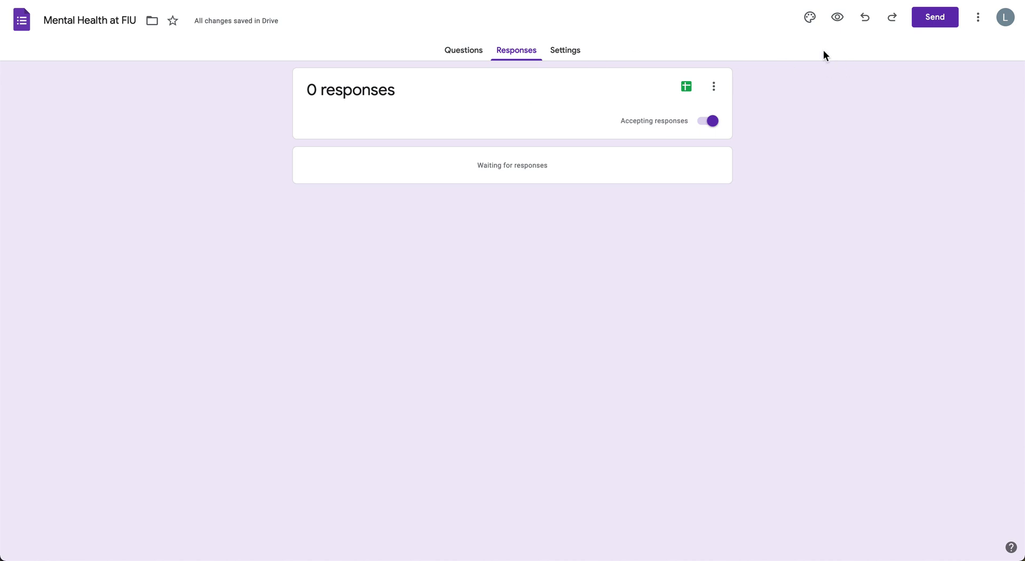
left_click(458, 54)
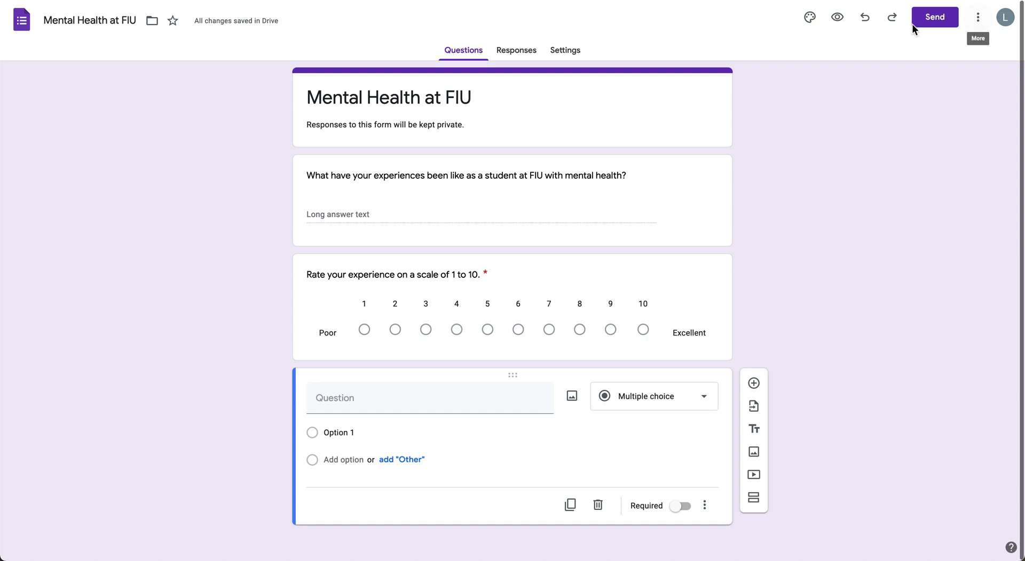
left_click(945, 26)
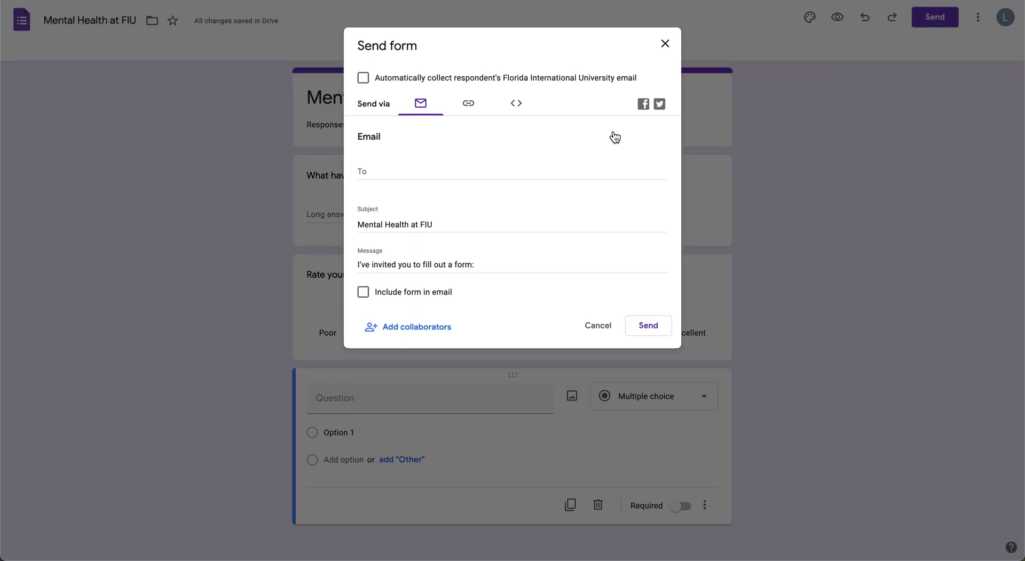
left_click(471, 107)
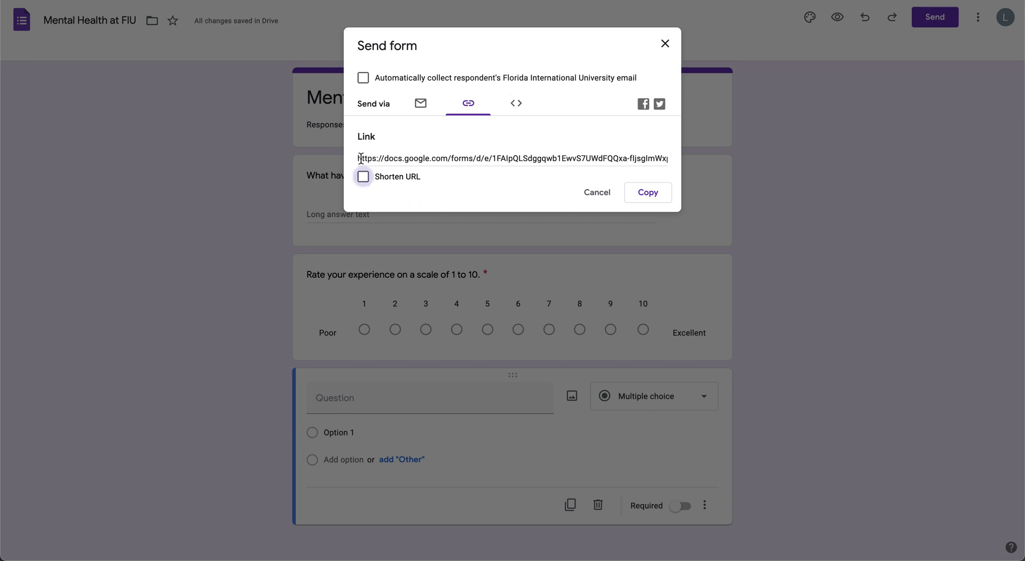
left_click(402, 179)
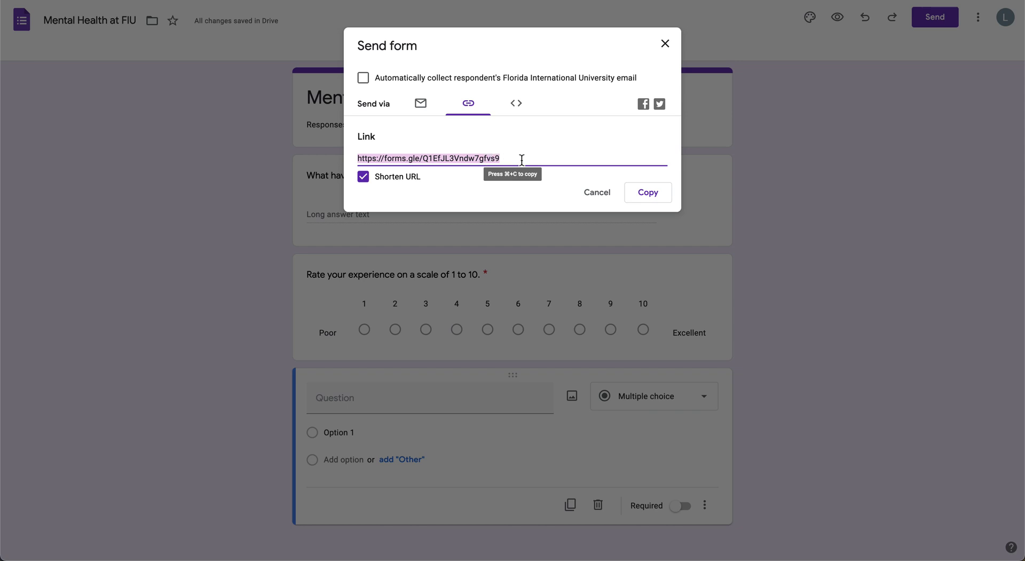
left_click(662, 198)
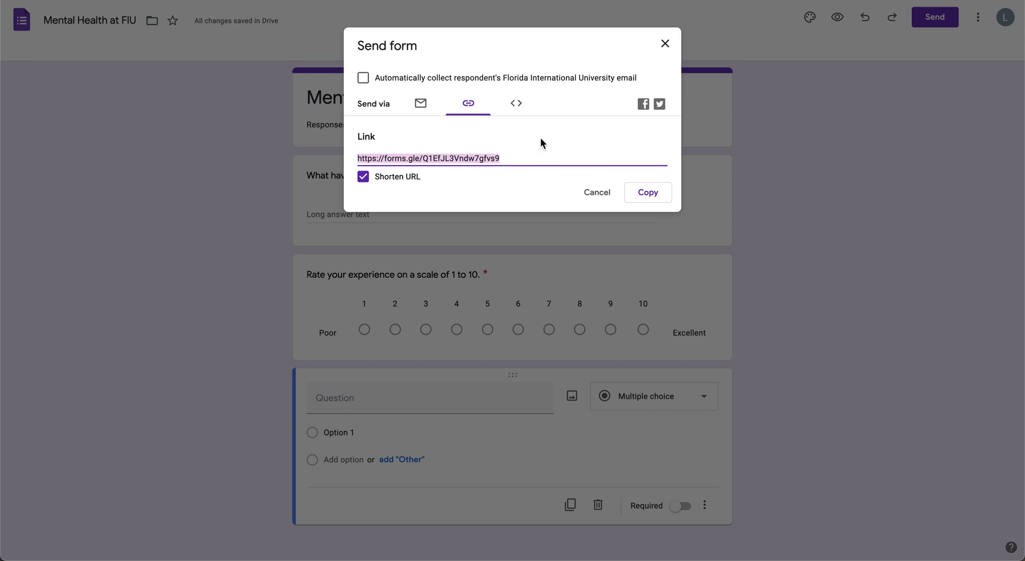
left_click(651, 195)
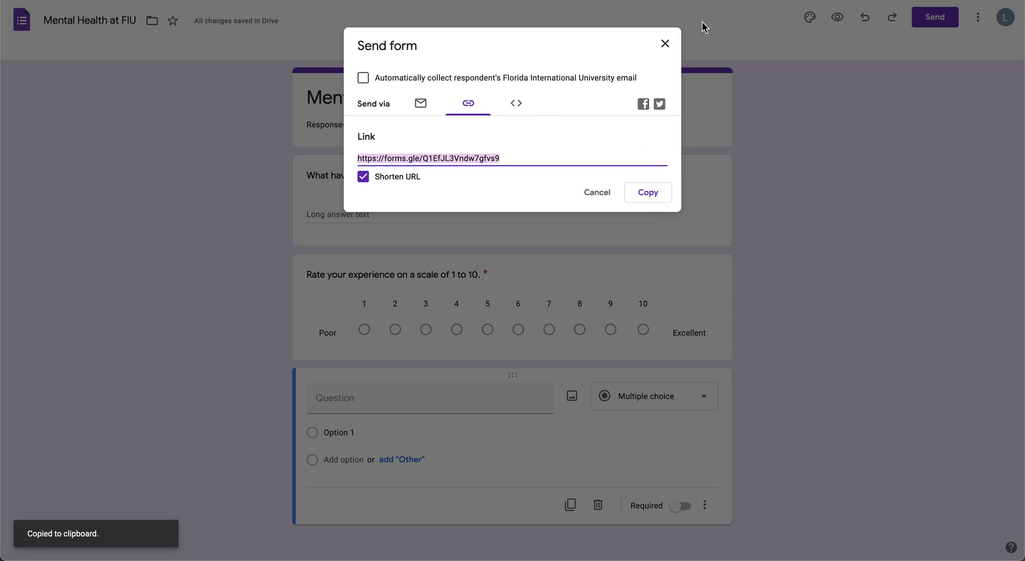
left_click(665, 45)
- Open the copied form link on a new browser page
key("super+t")
key("super+v")
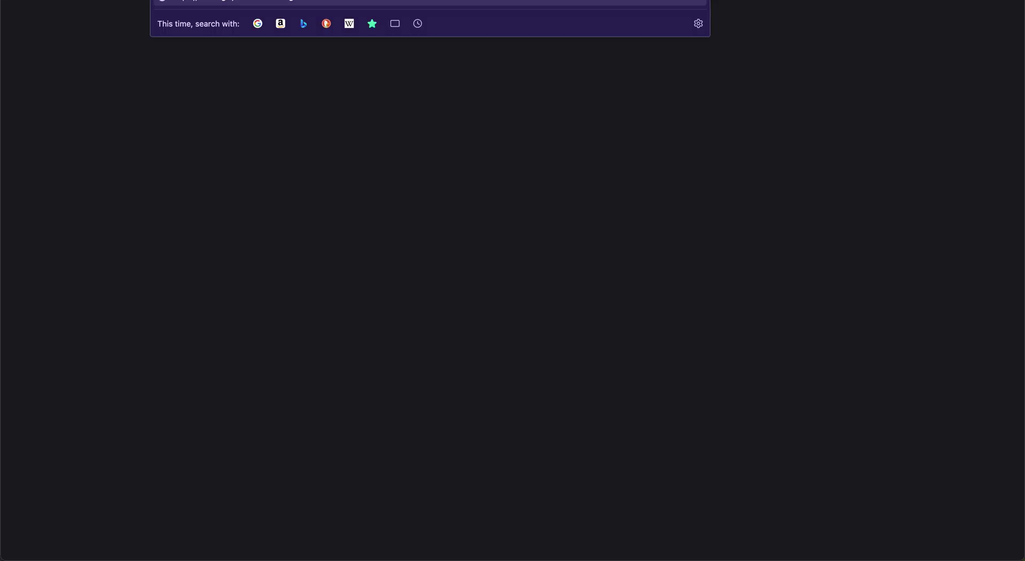
key("Return")
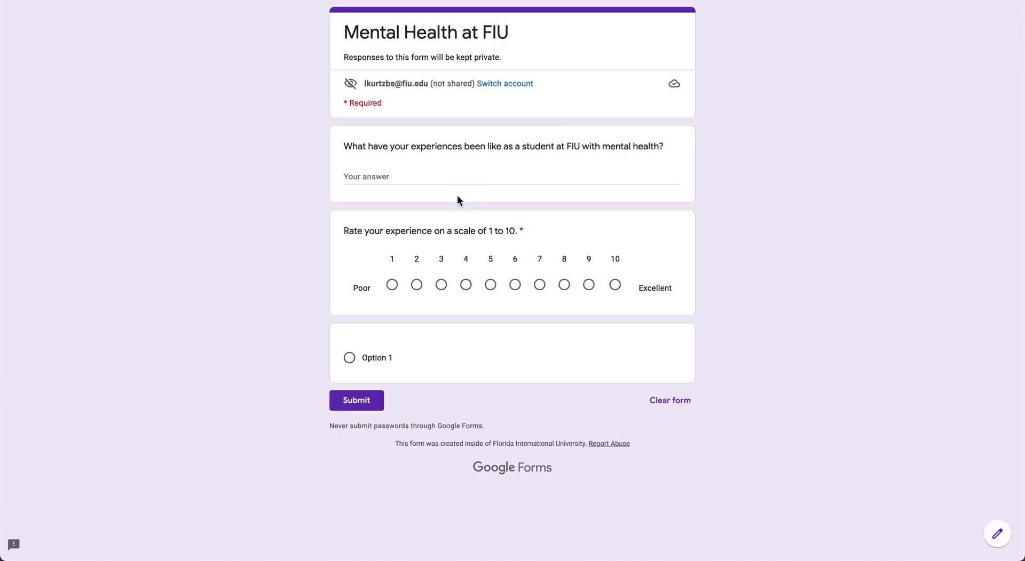
- Submit a test response with the answer "Test this is a test", a rating of 4 and Option 1
left_click(450, 175)
type("Test ")
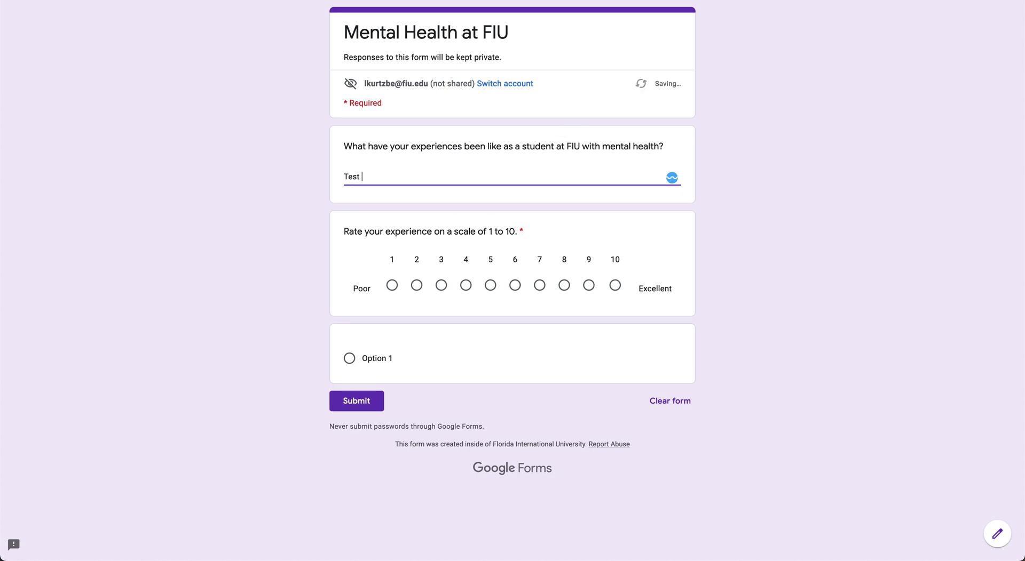
type("this is a test")
left_click(465, 286)
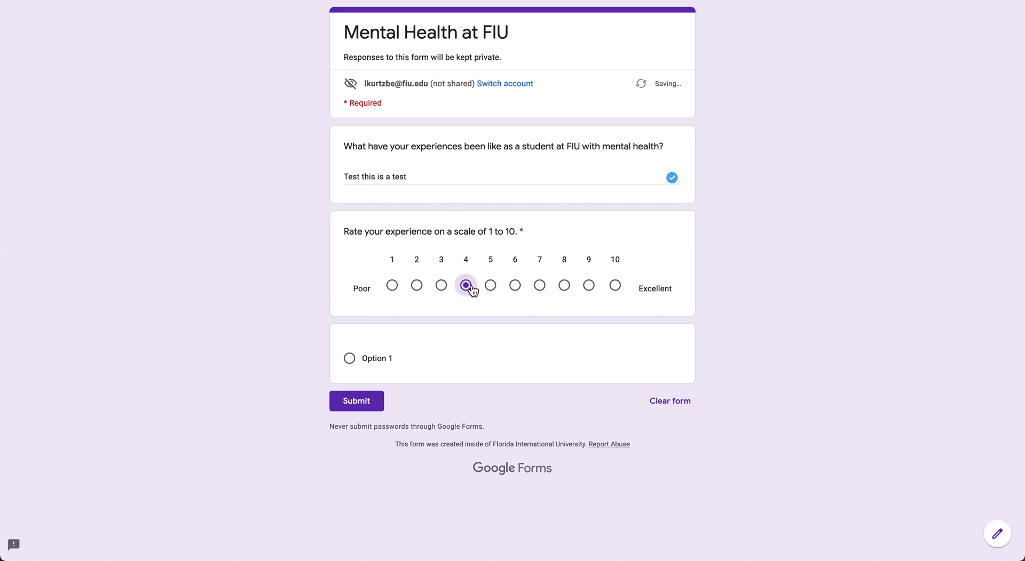
left_click(355, 364)
left_click(380, 423)
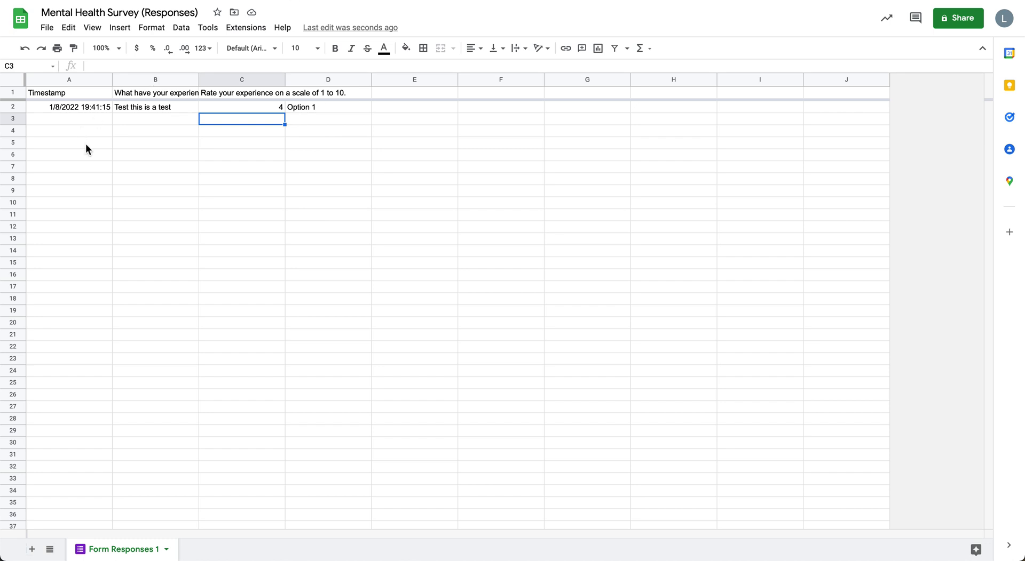
- Check the test response's timestamp and answers in row 2 of the response spreadsheet
left_click(91, 111)
left_click(158, 111)
left_click(264, 110)
left_click(327, 111)
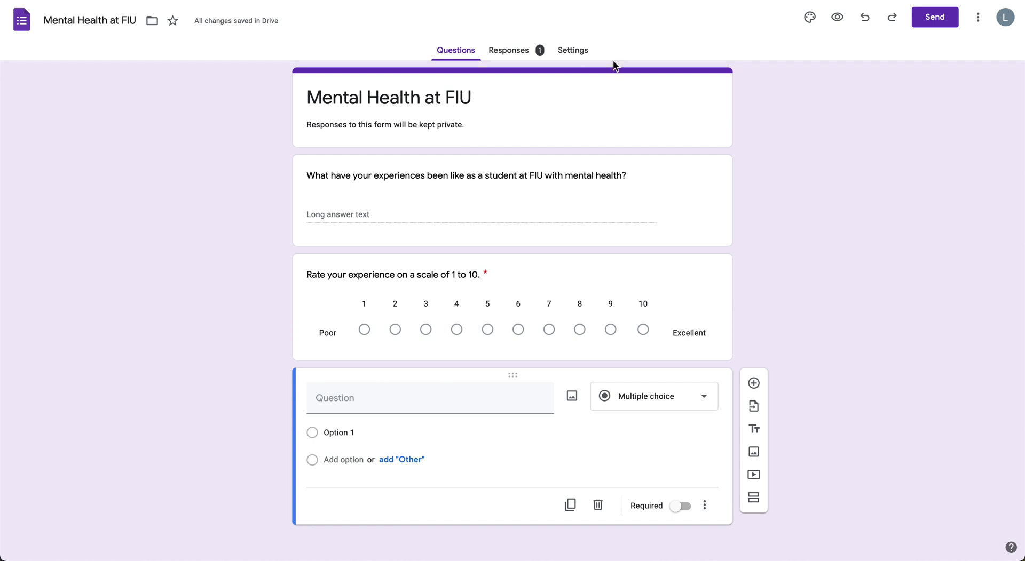
- Review the form's response summary, including the text answer, rating bar chart and pie chart, and return to the questions
left_click(521, 52)
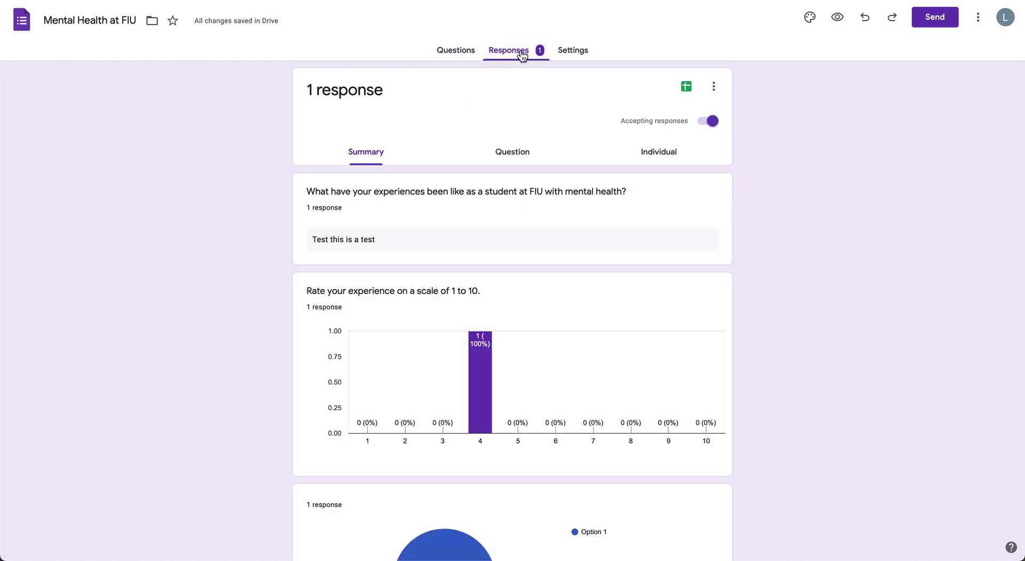
scroll(532, 207, "down", 3)
mouse_move(469, 247)
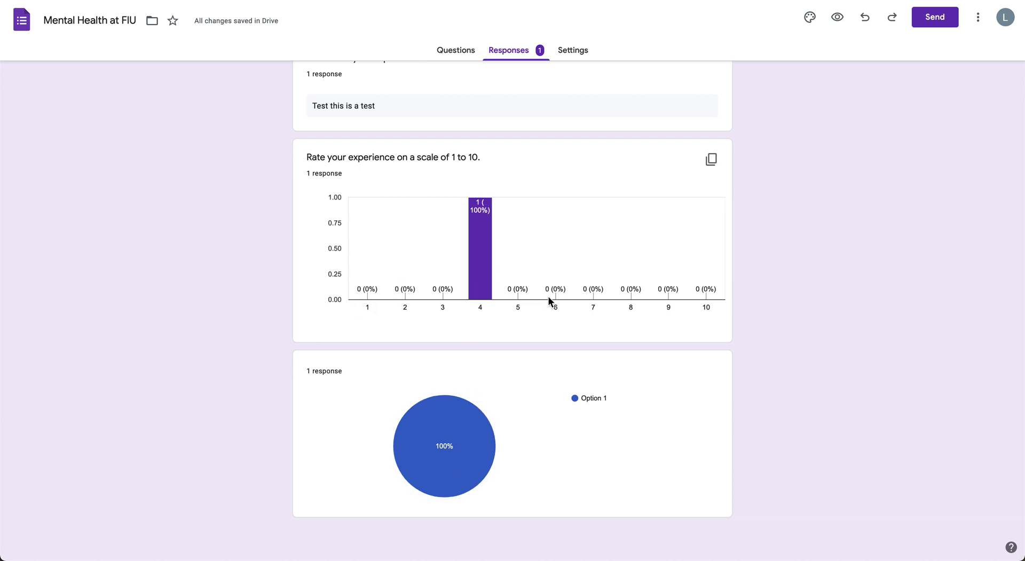
mouse_move(432, 473)
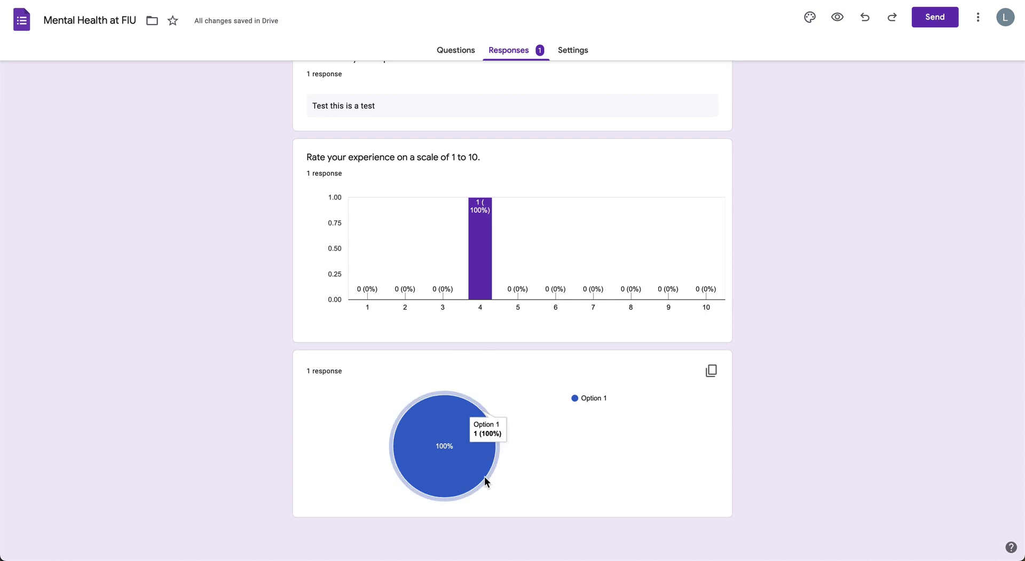
scroll(545, 213, "up", 5)
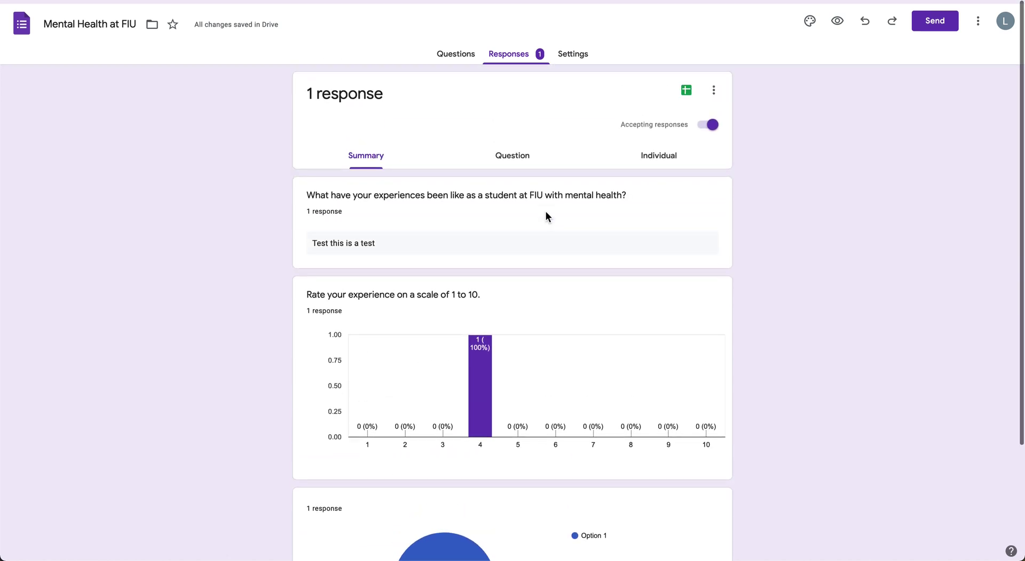
scroll(546, 213, "down", 2)
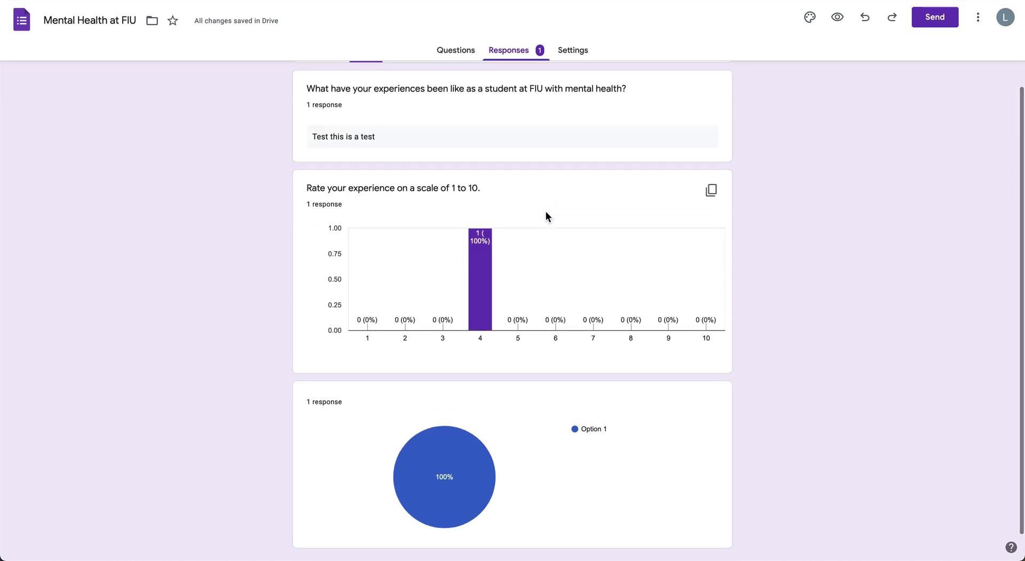
scroll(546, 214, "up", 2)
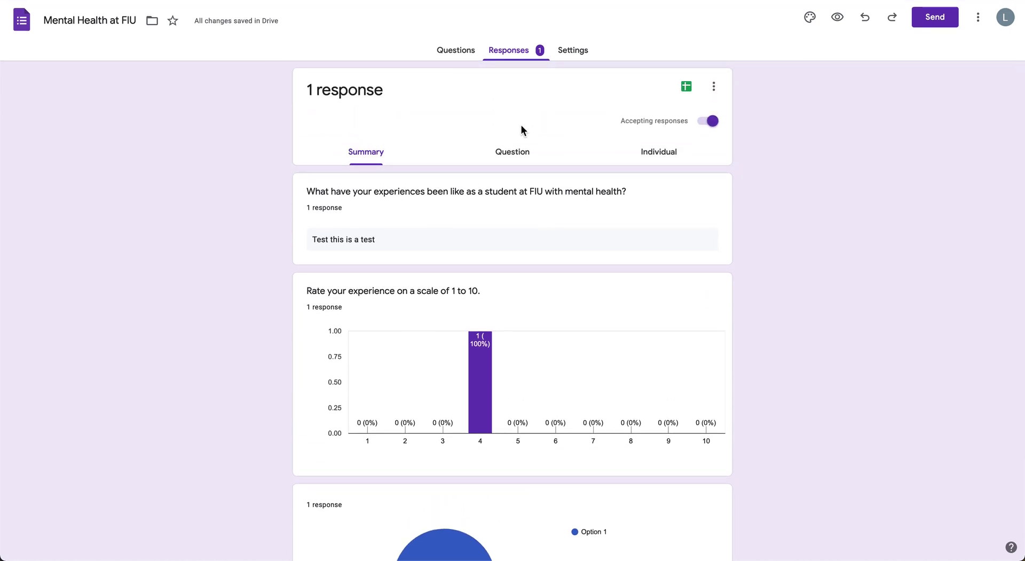
left_click(472, 53)
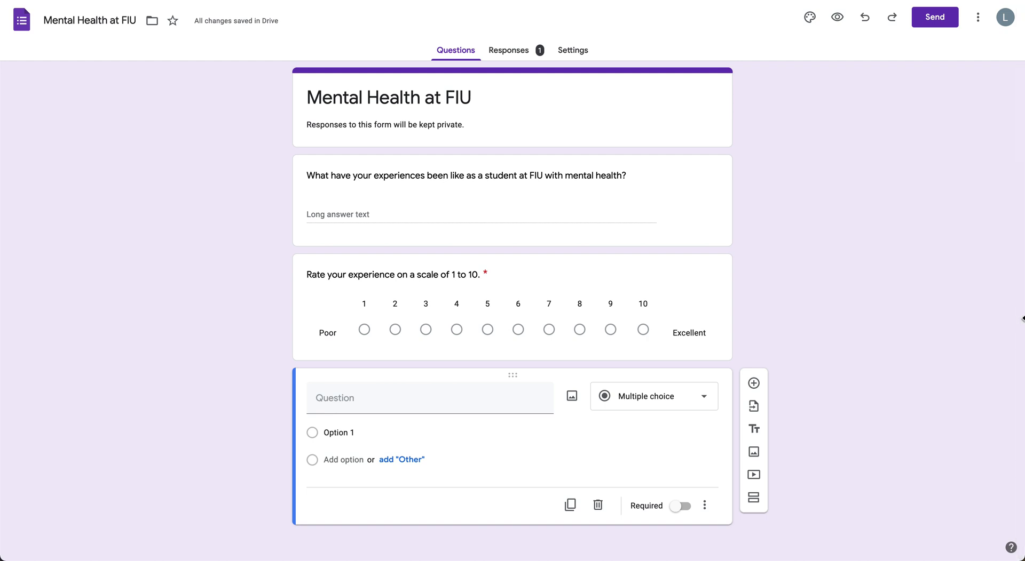